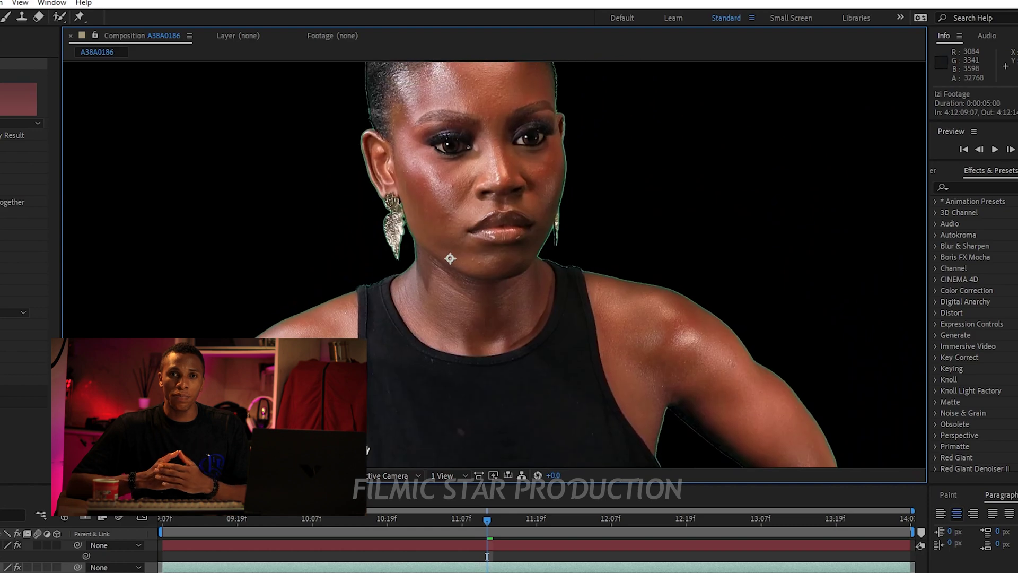
drag(435, 456, 472, 193)
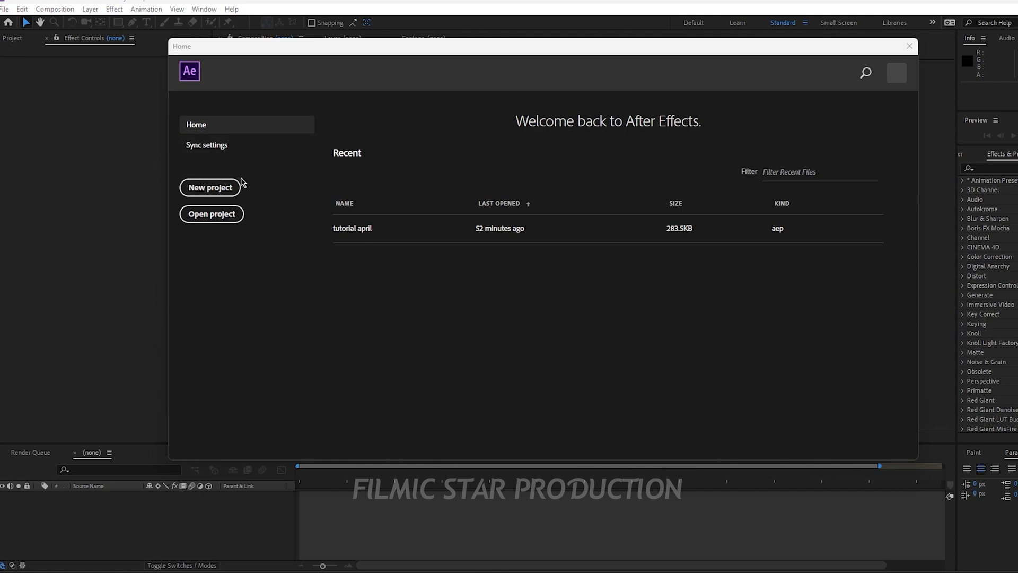
Start a new project and show its empty footage list.
click(208, 190)
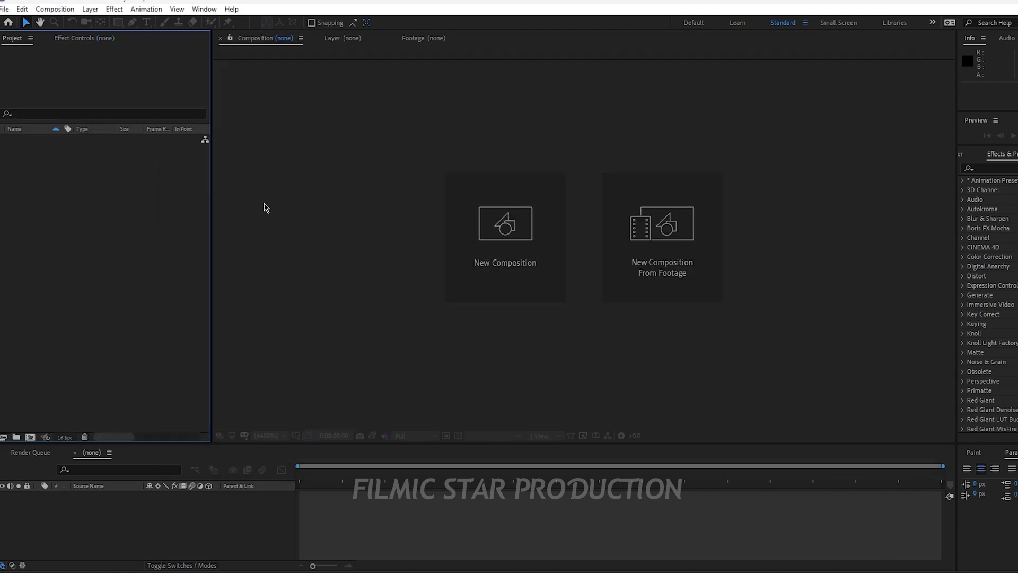
click(68, 38)
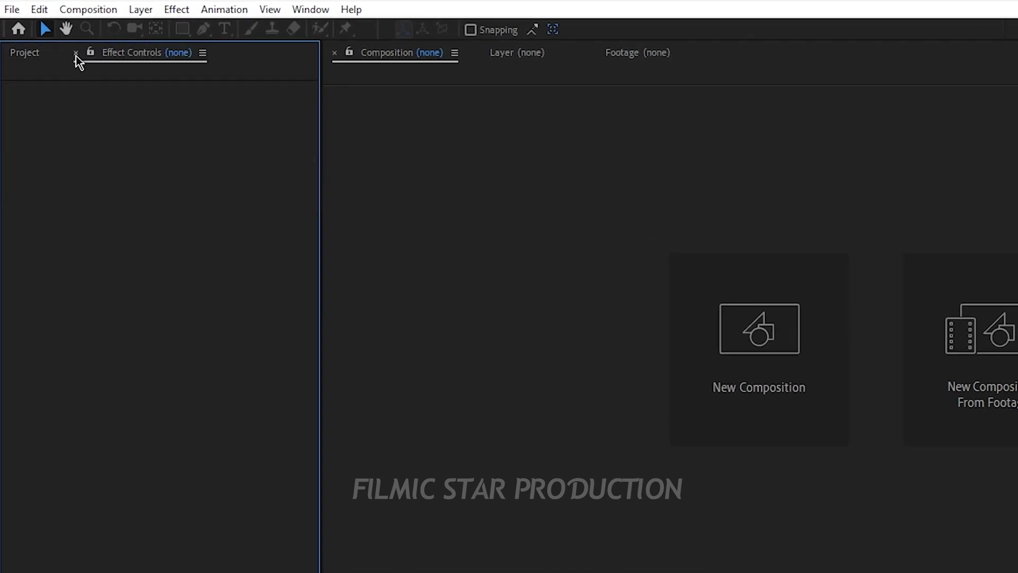
click(27, 51)
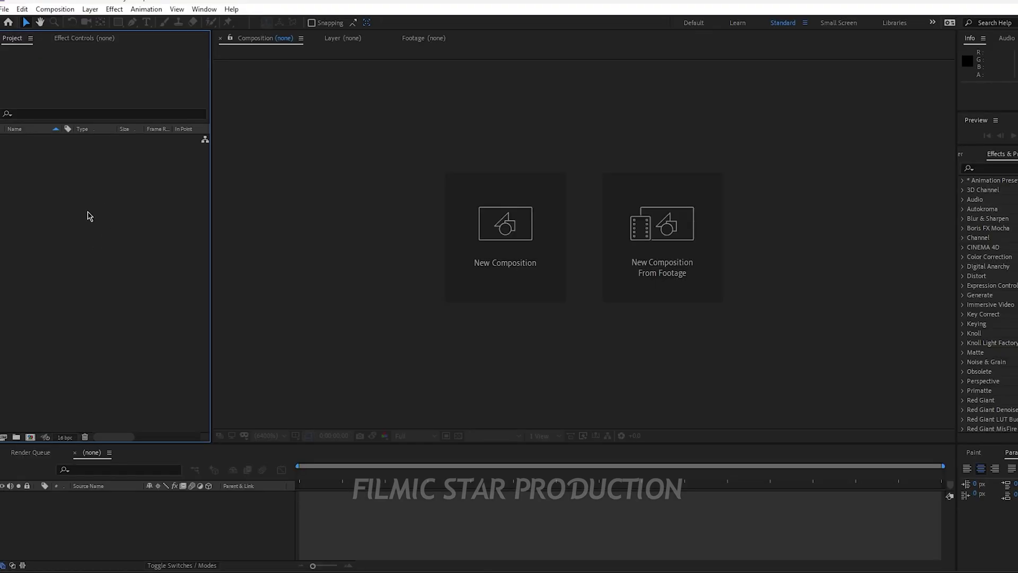
Import the green-screen clip A38A0186.MP4 from the 100EOS_R folder into the project.
right_click(89, 215)
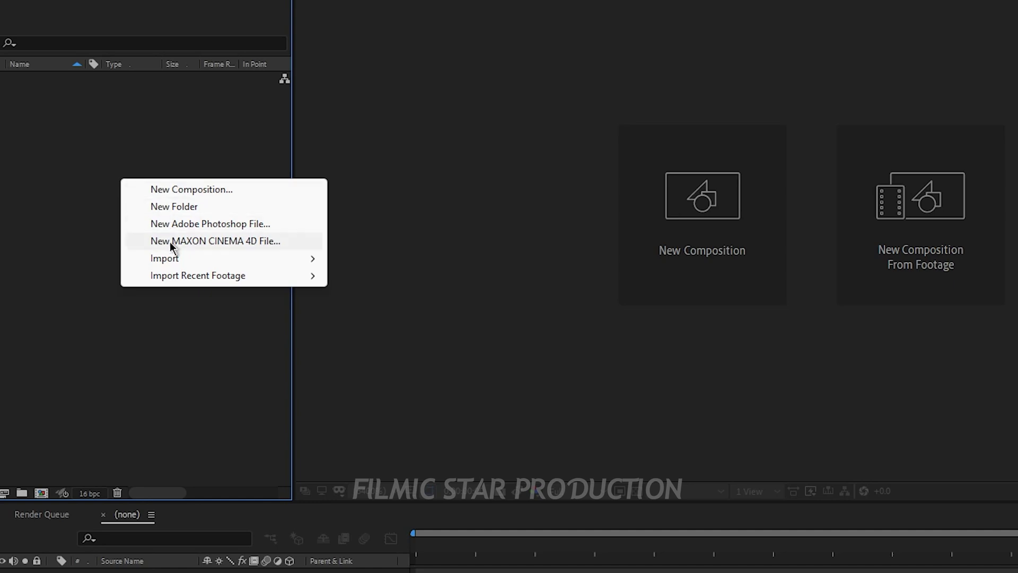
mouse_move(172, 260)
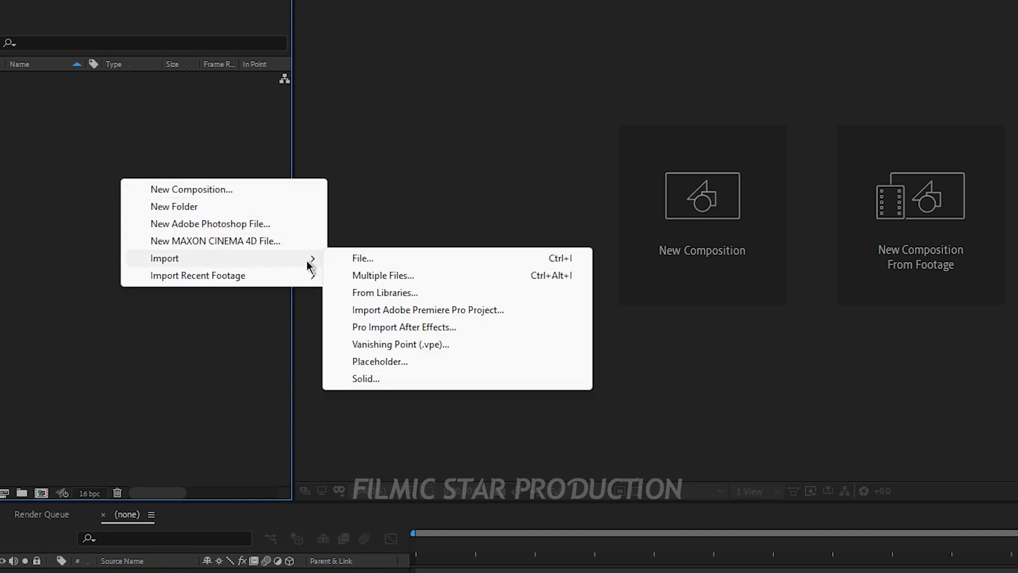
click(380, 259)
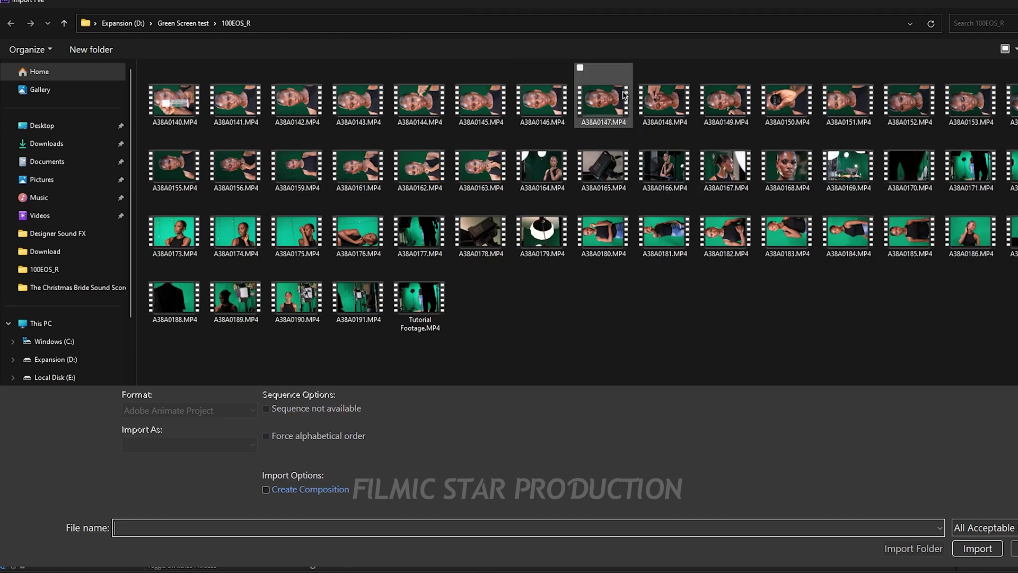
double_click(976, 231)
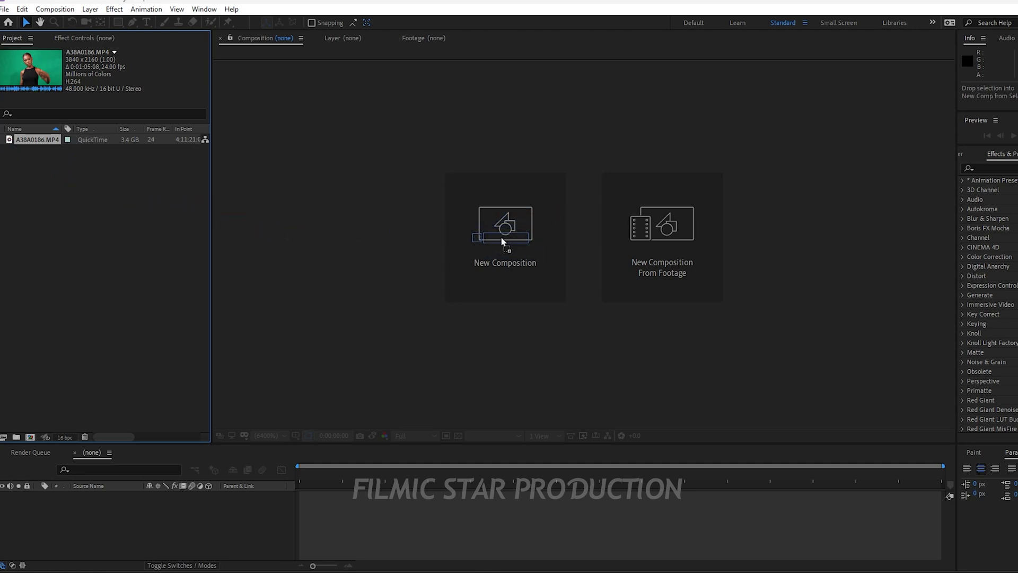
Create a new composition from the A38A0186.MP4 clip.
drag(502, 241, 504, 243)
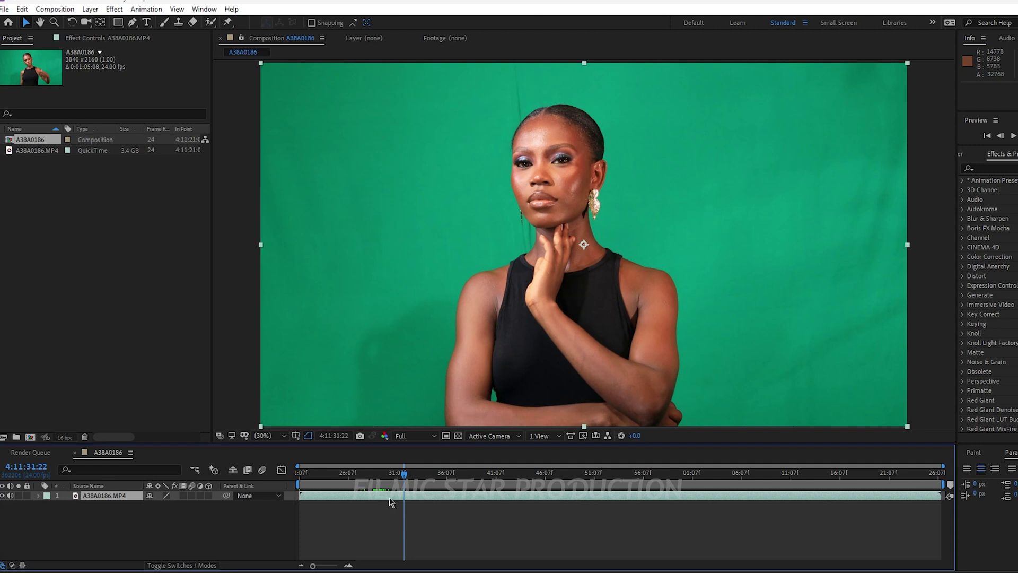
key(ctrl+z)
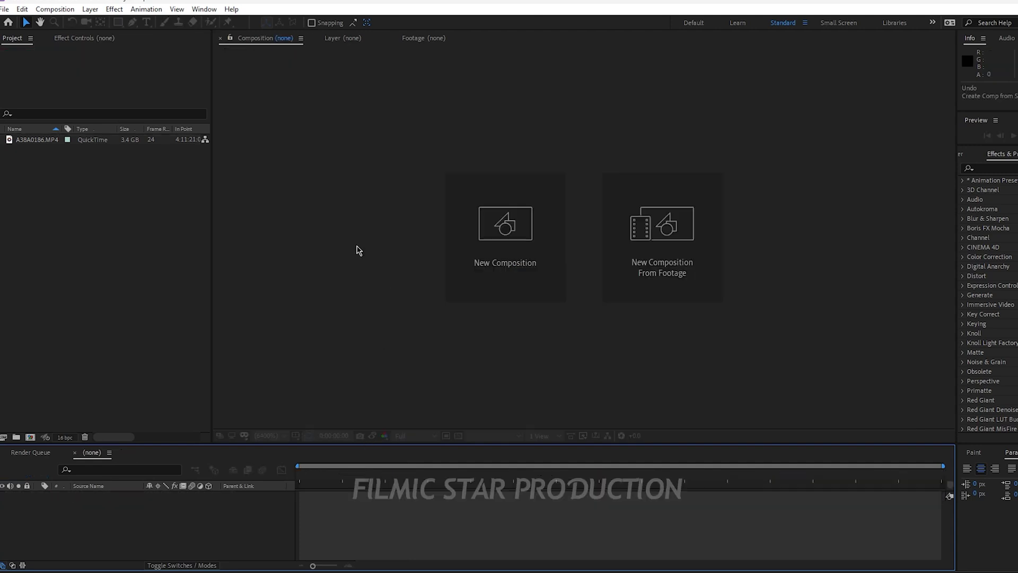
click(30, 144)
right_click(30, 143)
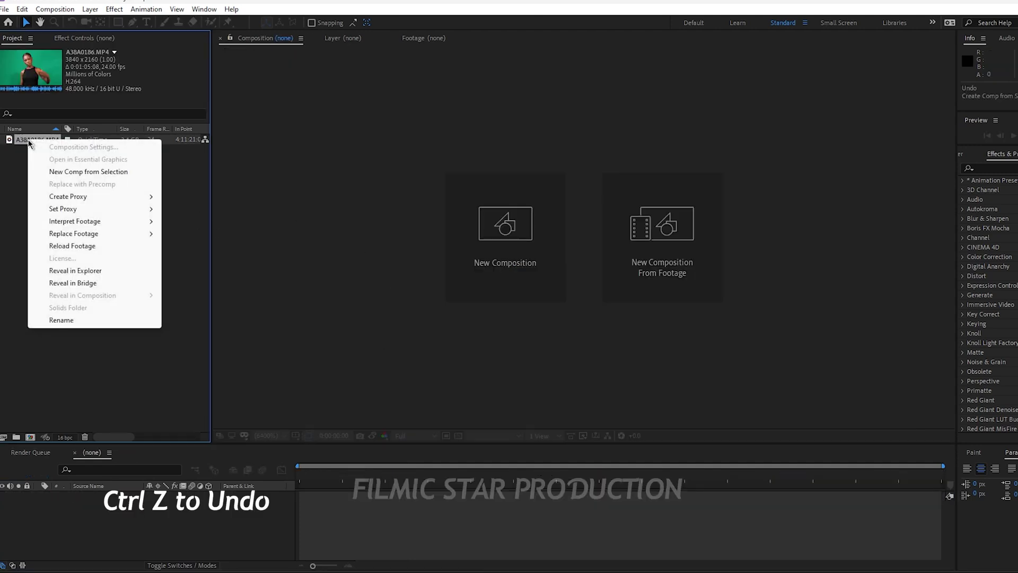
click(61, 173)
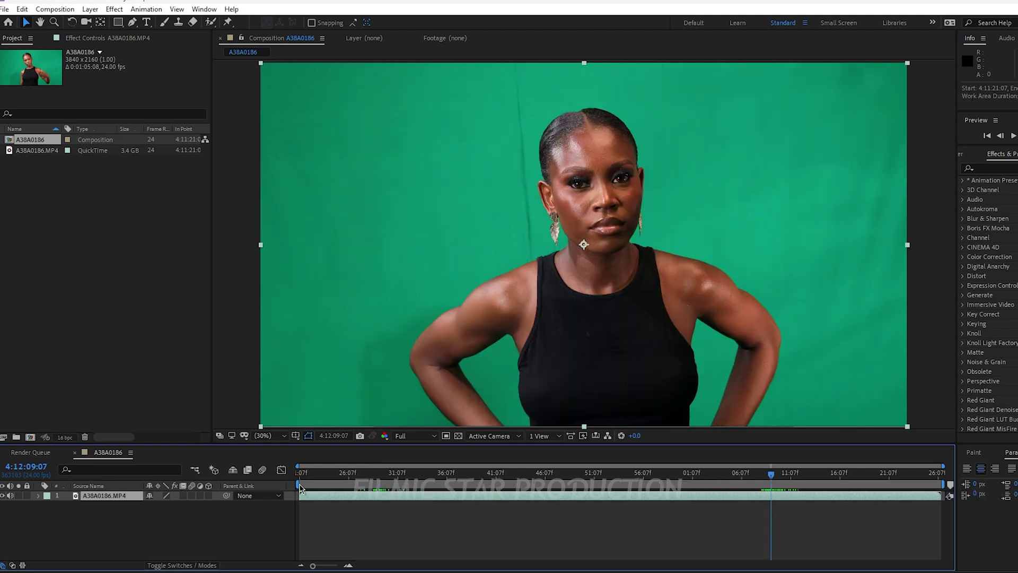
Try narrowing the work area to a short section starting at 4:12:09:07, and undo both work-area changes.
drag(295, 484, 743, 489)
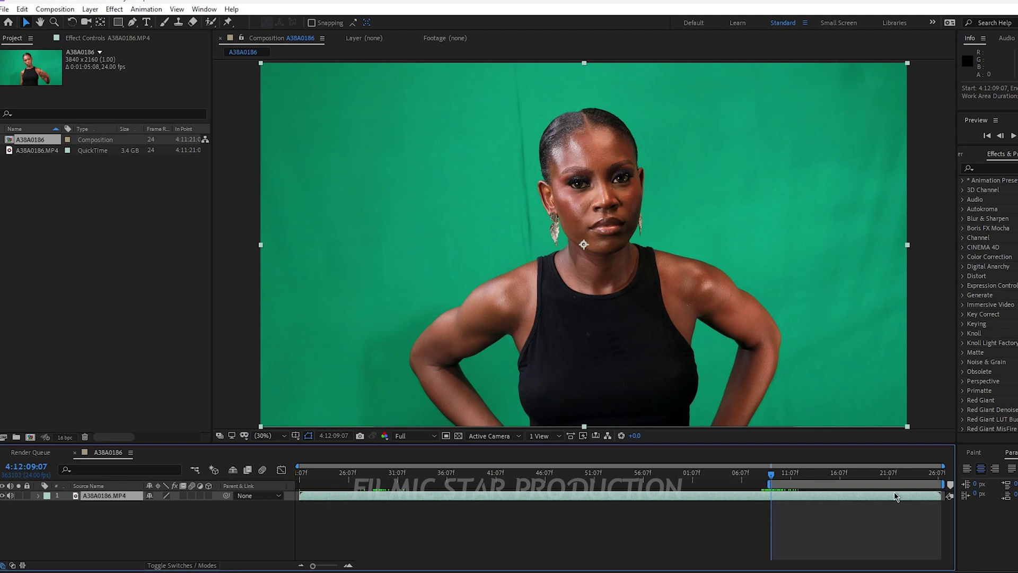
drag(945, 484, 856, 484)
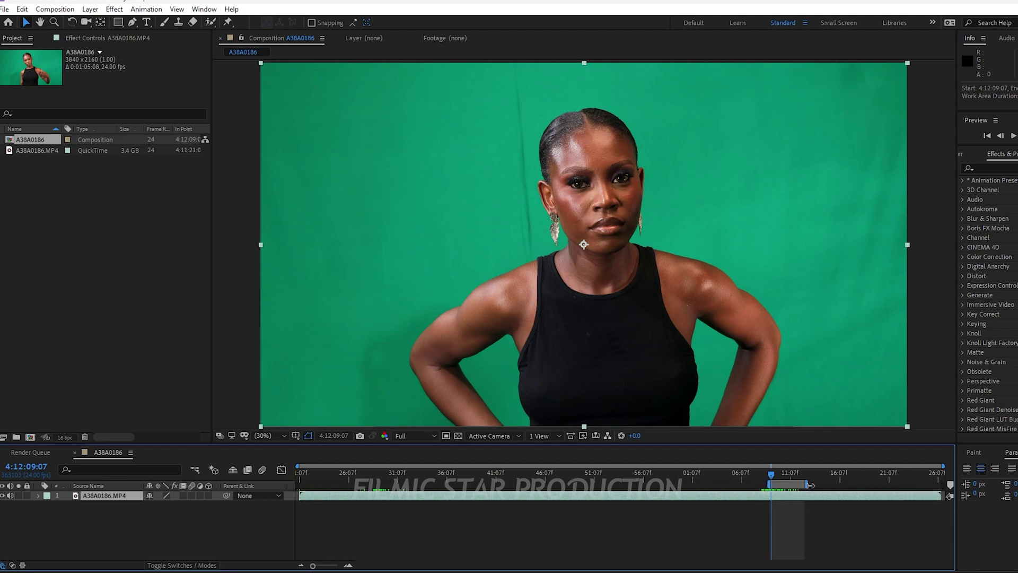
key(ctrl+z)
key(ctrl+z)
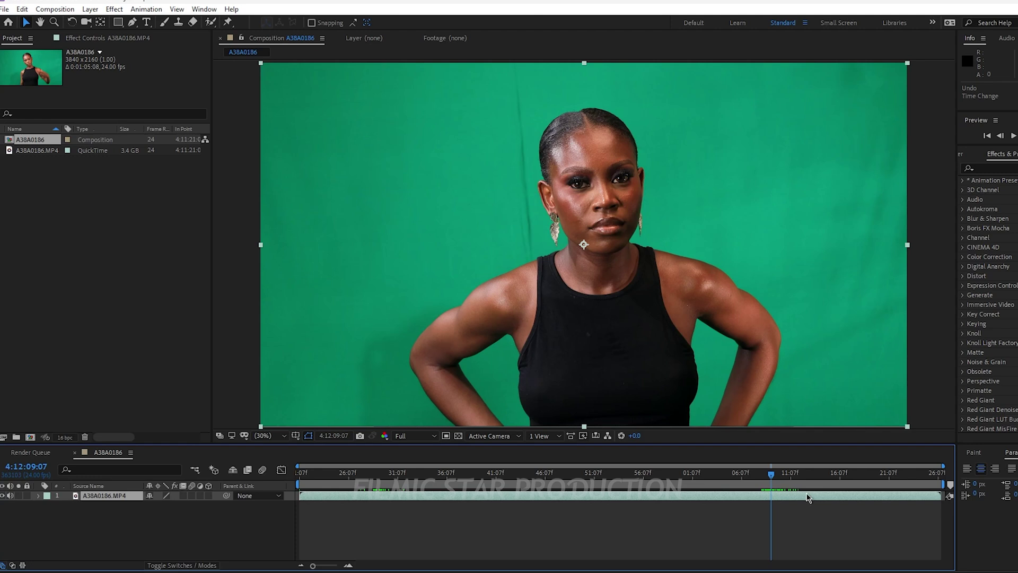
Set the work area from 4:12:09:07 to 4:12:14:06, trim the composition to it and preview the result.
key(b)
drag(775, 481, 822, 478)
key(n)
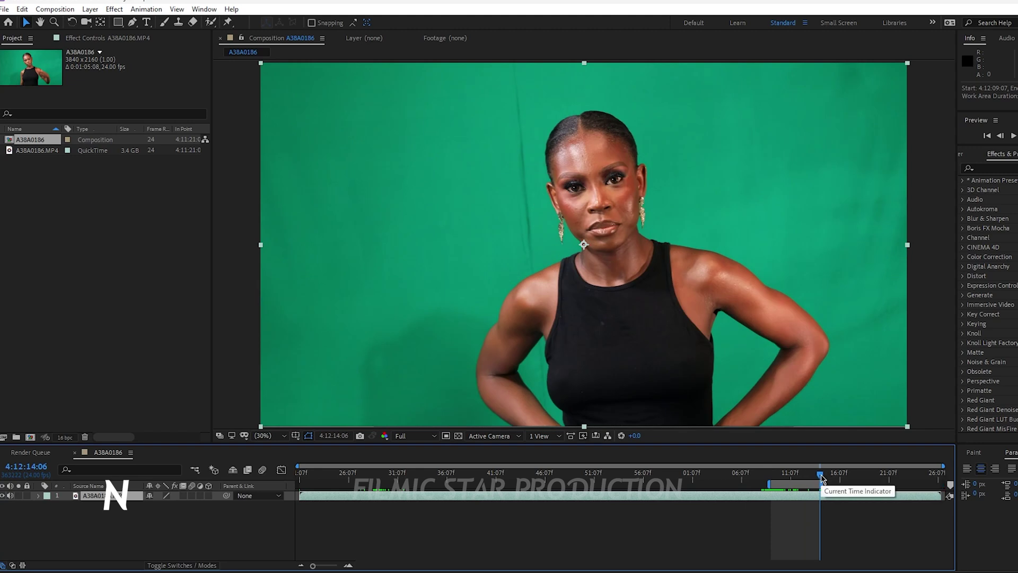
right_click(795, 485)
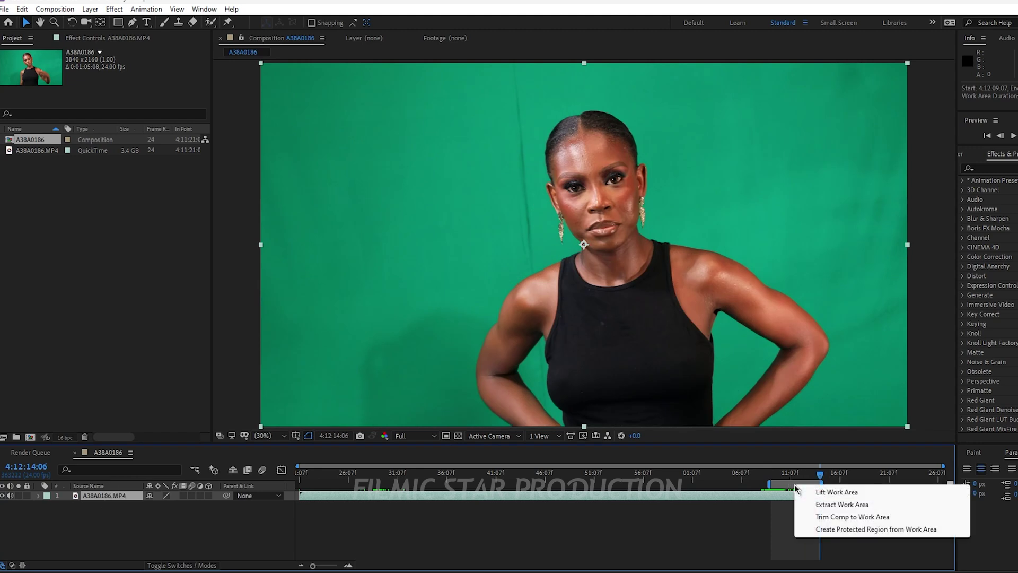
click(844, 519)
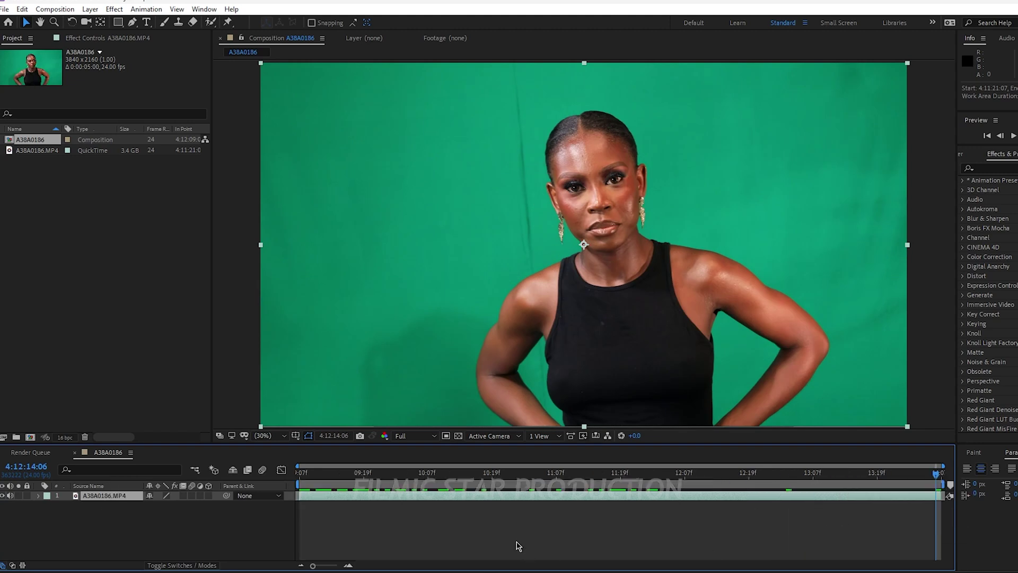
key(space)
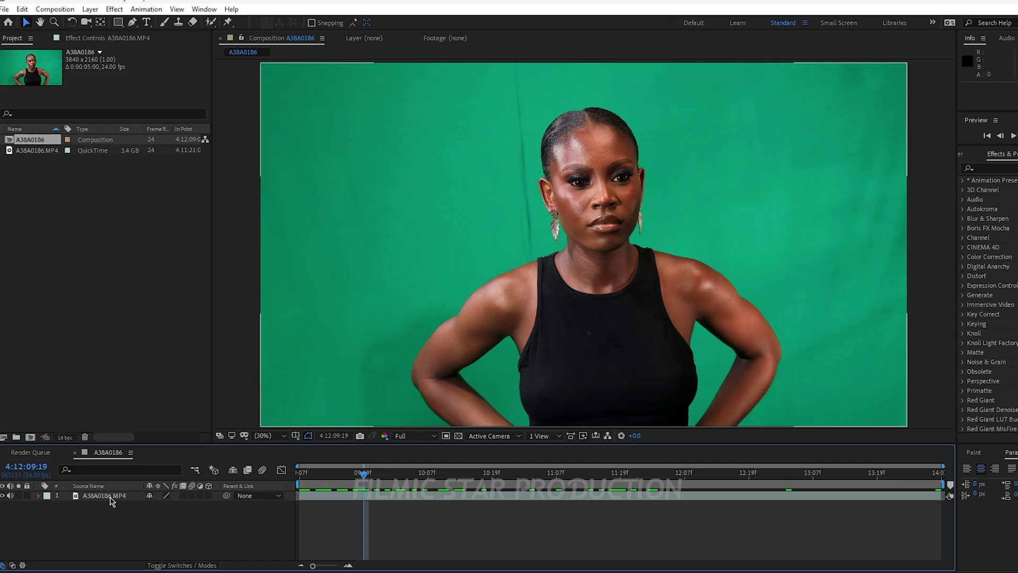
Rename the clip's layer in the timeline to Izi Footage.
click(103, 492)
right_click(104, 492)
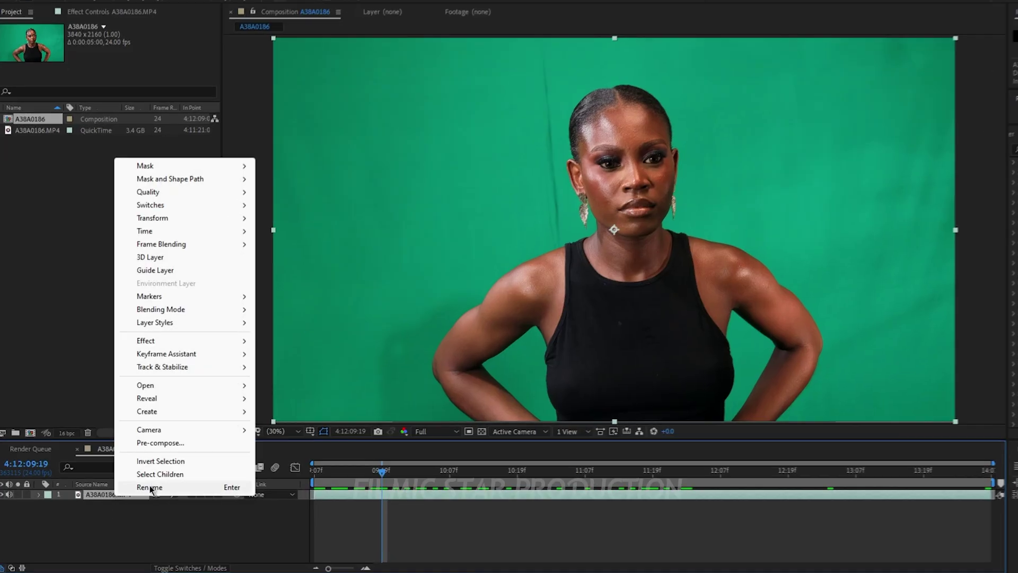
click(149, 487)
text(Iz)
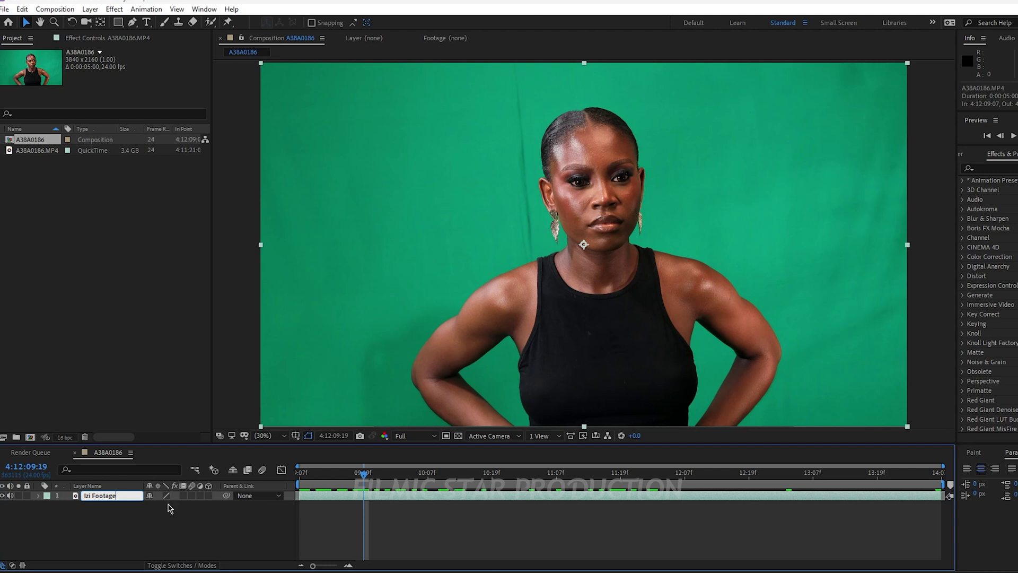
text(i Footage)
click(182, 520)
Apply the Keylight (1.2) keying effect to the Izi Footage layer.
click(102, 498)
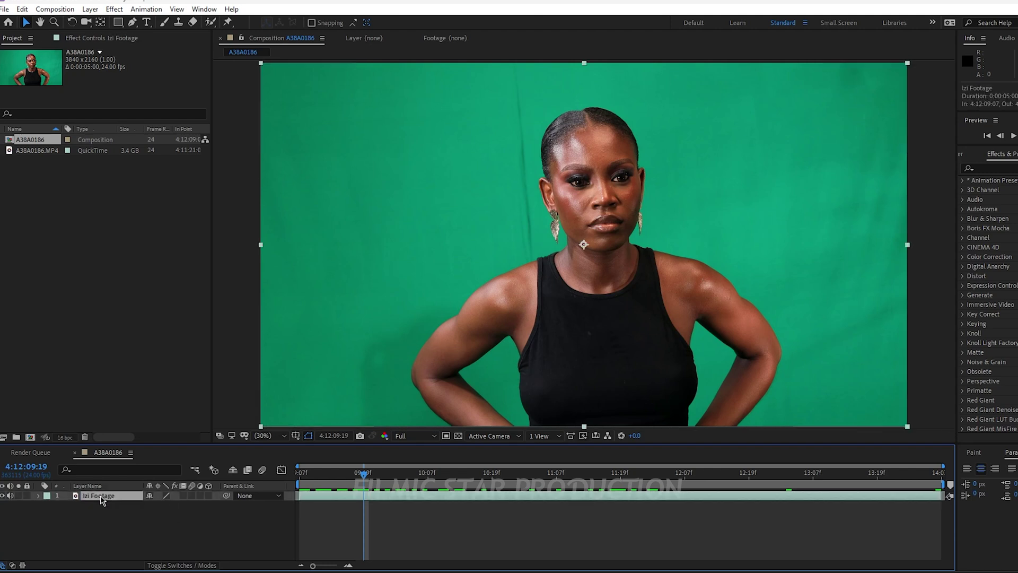
click(114, 10)
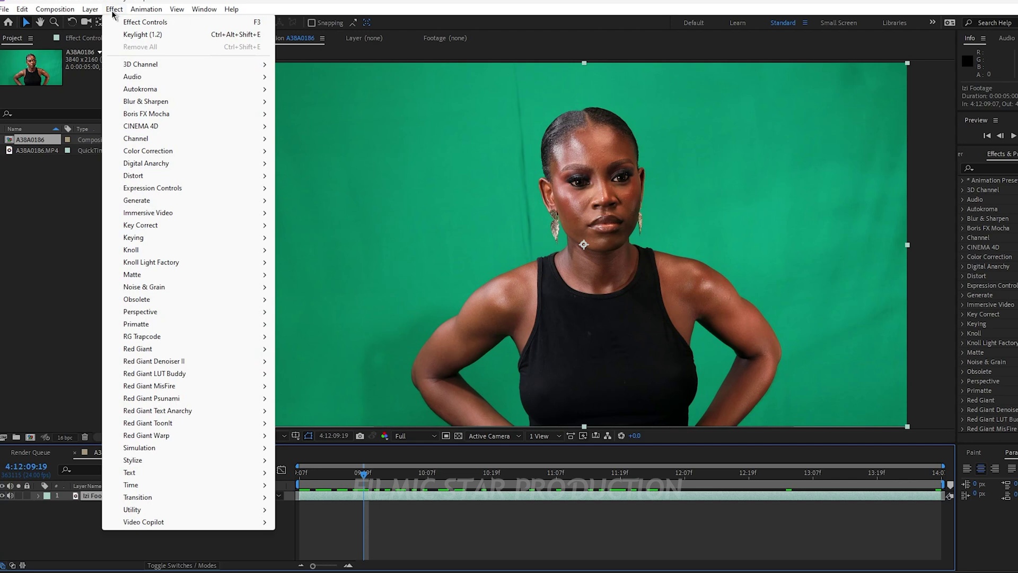
mouse_move(128, 239)
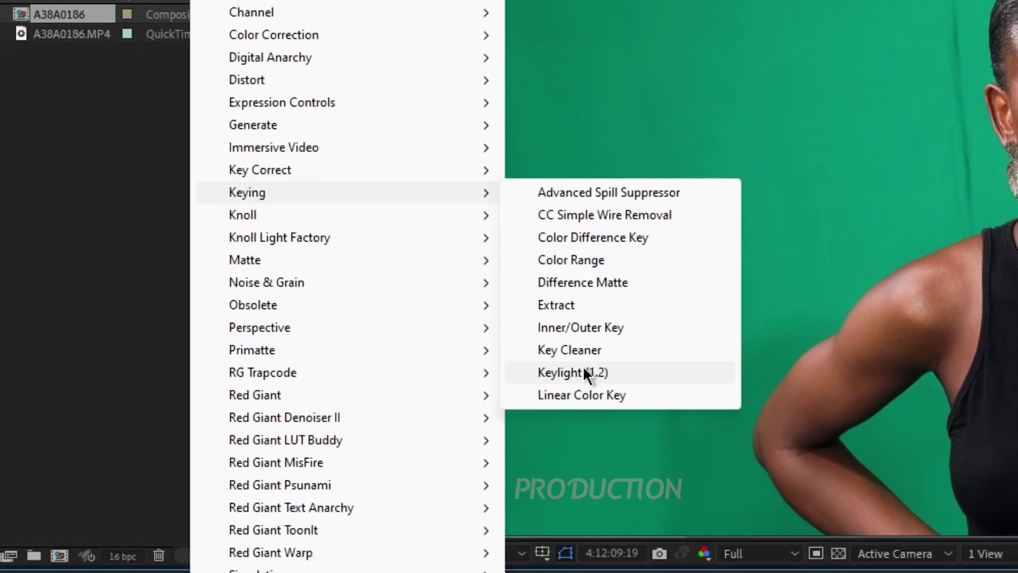
click(578, 363)
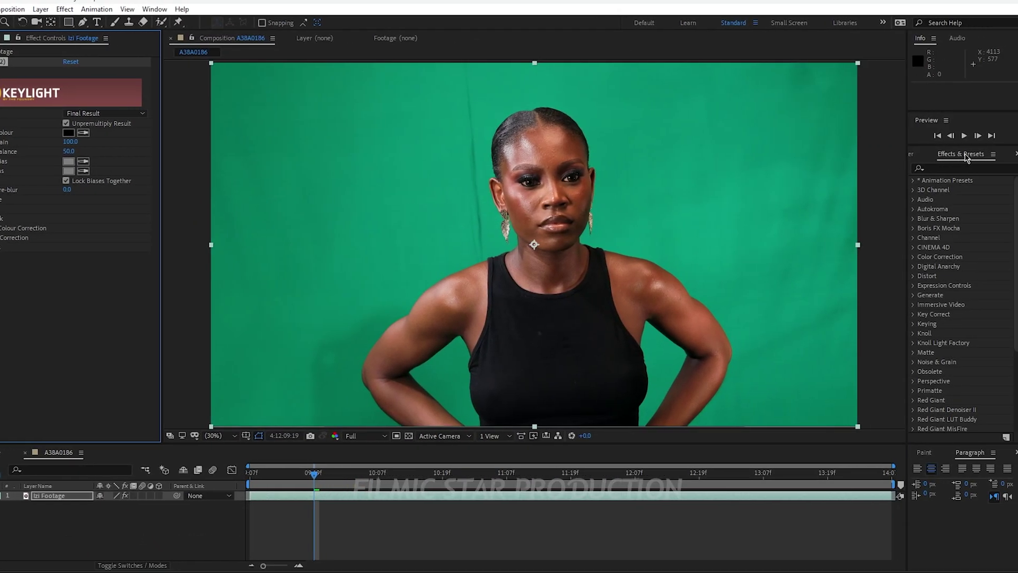
Search the effects library for "keylig" and add a second Keylight (1.2) below the first one.
click(950, 168)
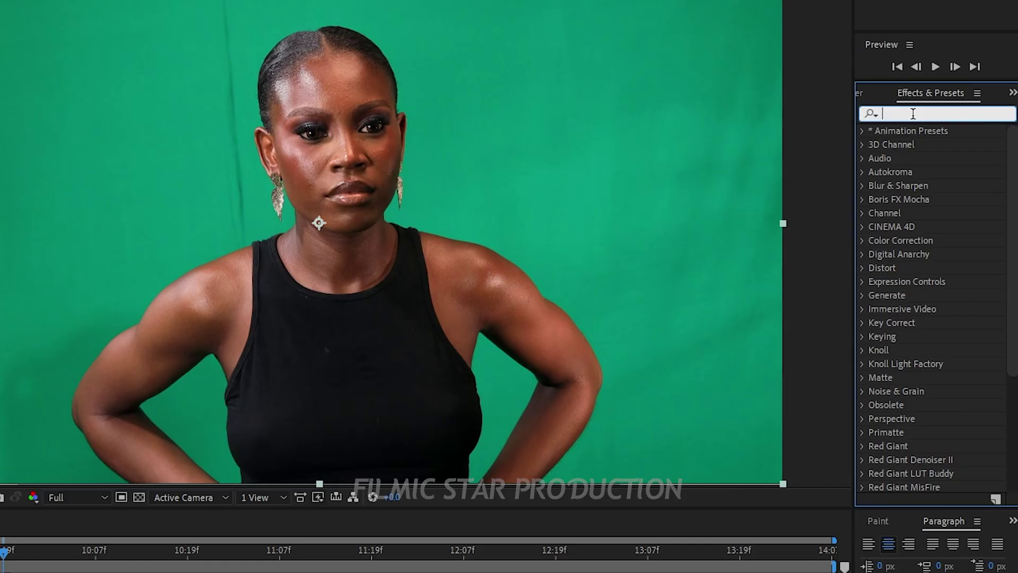
text(keylig)
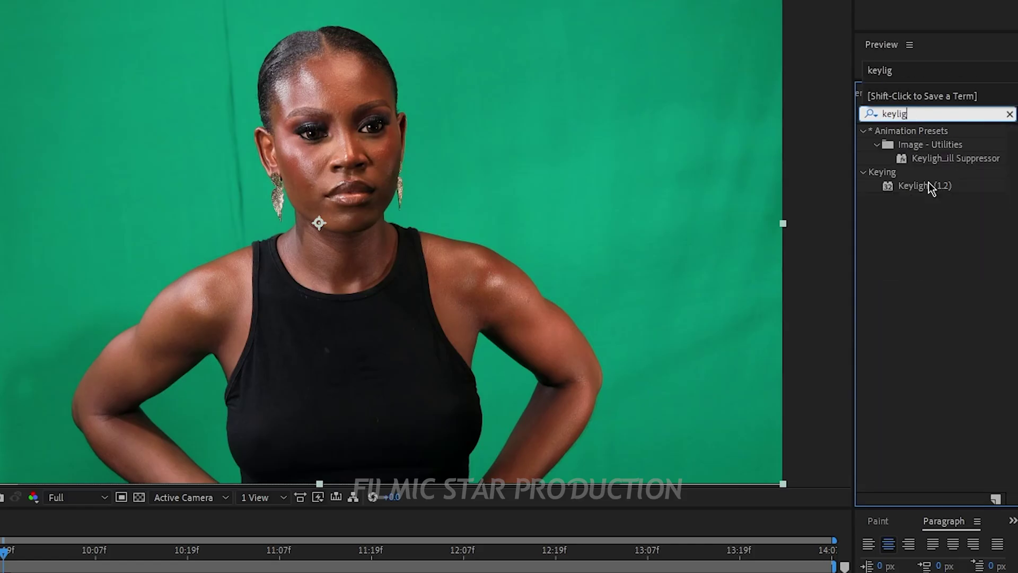
drag(928, 182, 207, 222)
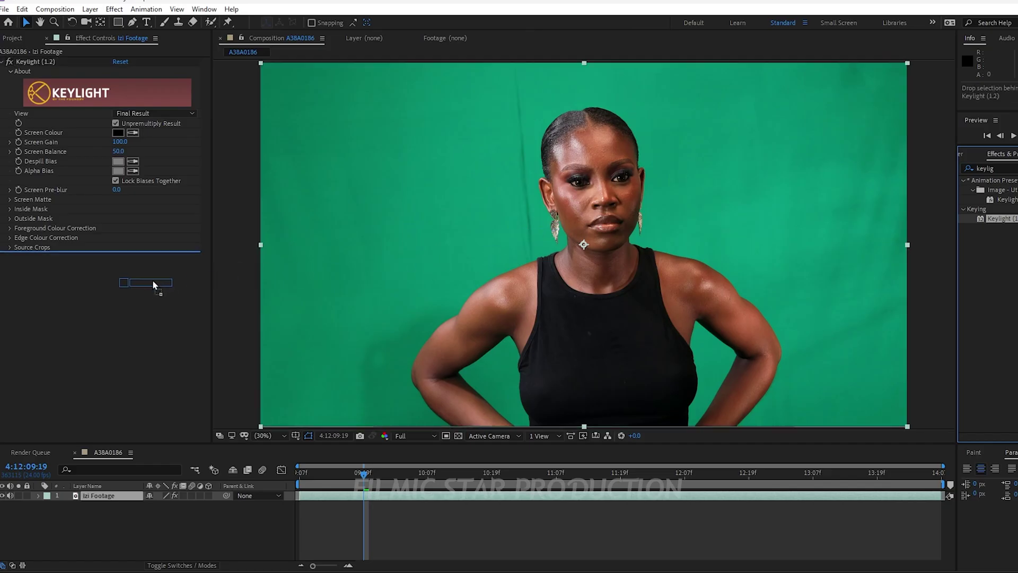
drag(153, 285, 151, 287)
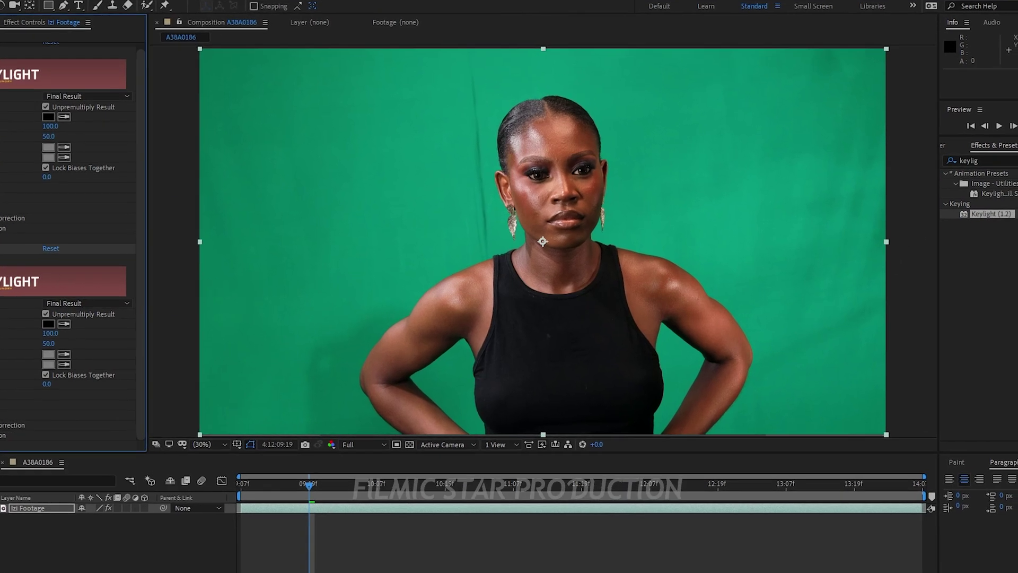
Close the Effects & Presets panel and bring it back into the workspace.
right_click(1001, 154)
click(986, 159)
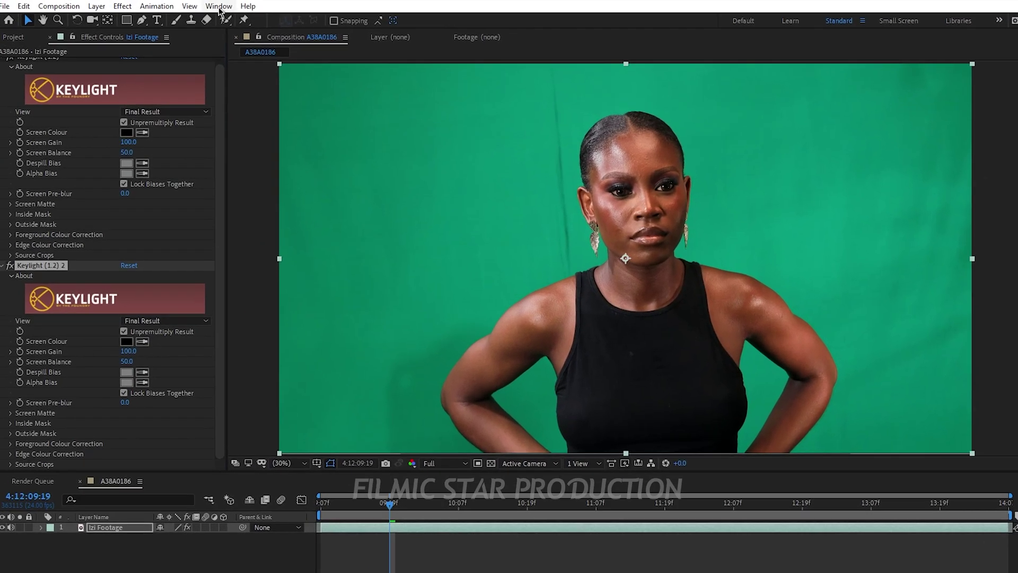
click(194, 7)
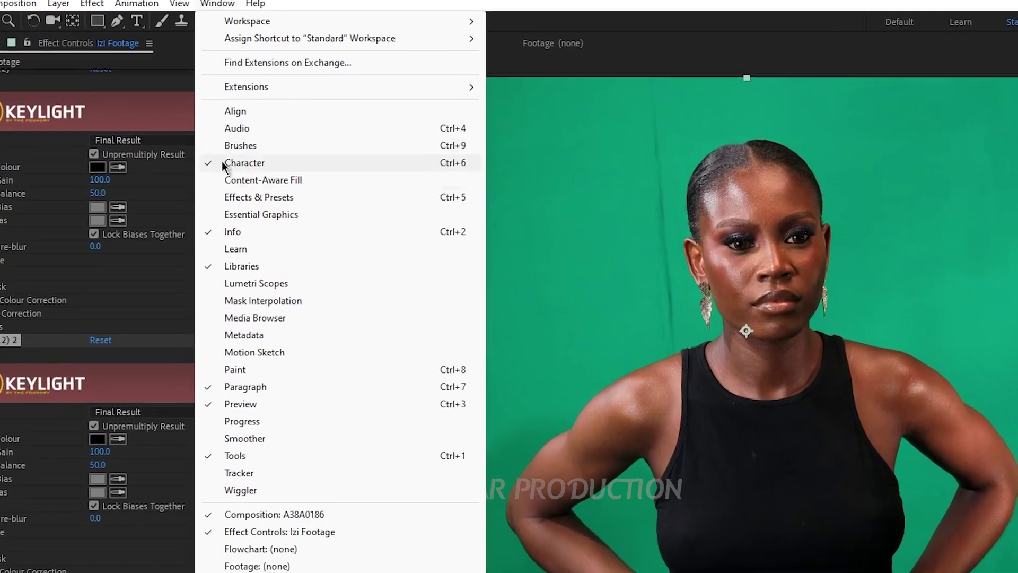
click(264, 194)
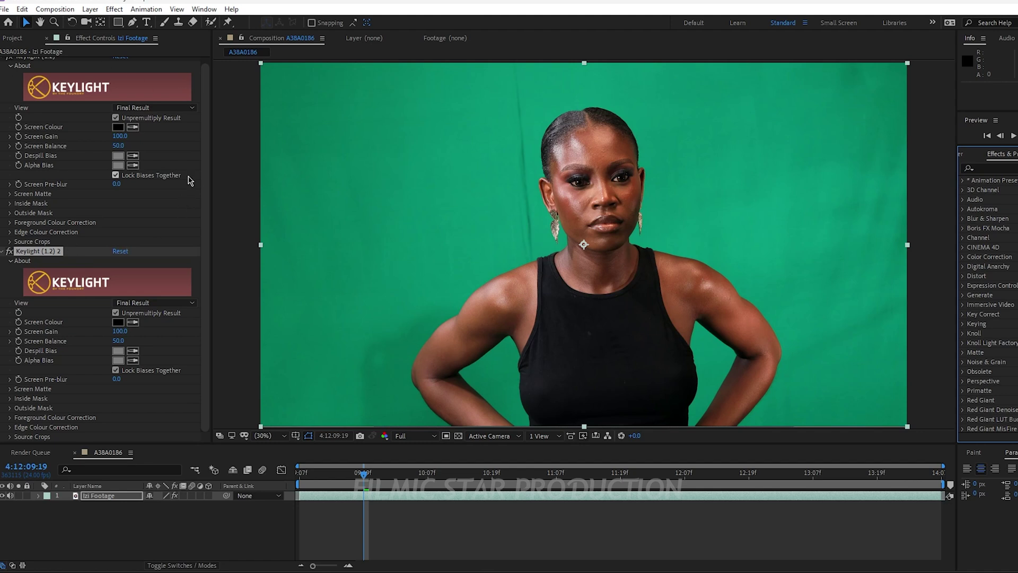
Delete the second Keylight effect from the Izi Footage layer.
drag(204, 179, 206, 172)
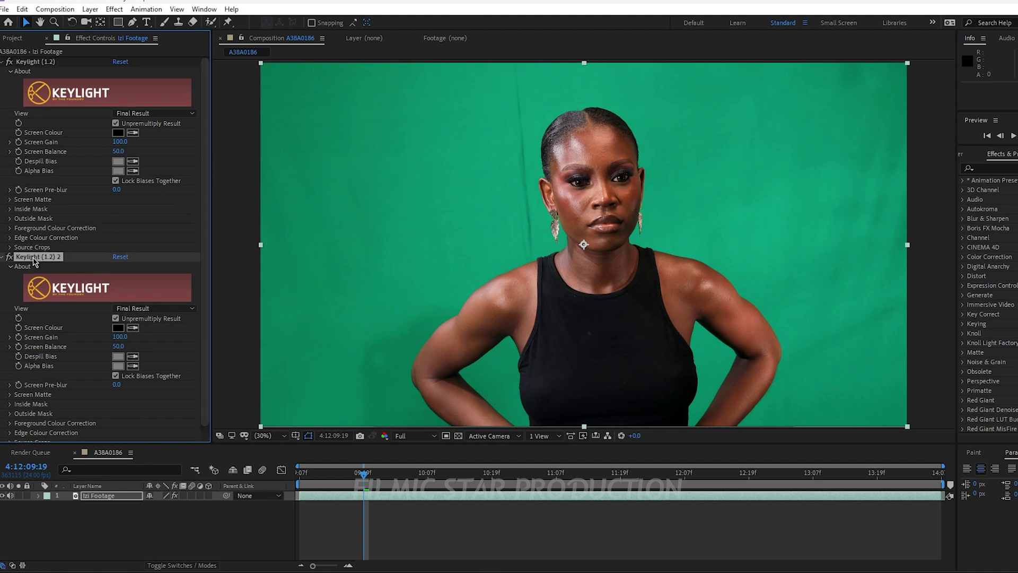
key(Delete)
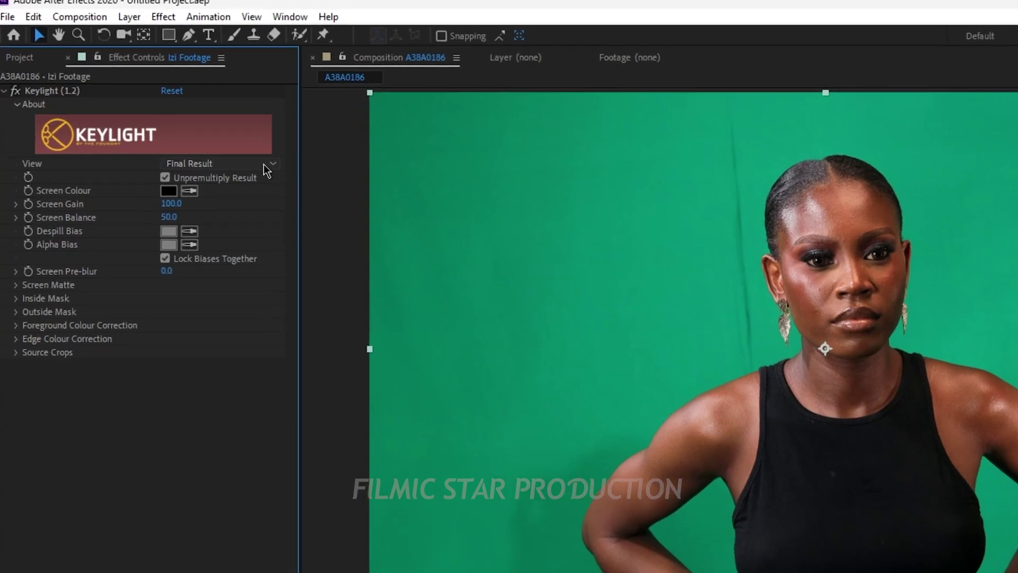
Keep the Keylight view on Final Result, try 697738 as the Screen Colour in the colour picker, and undo that colour change.
click(248, 156)
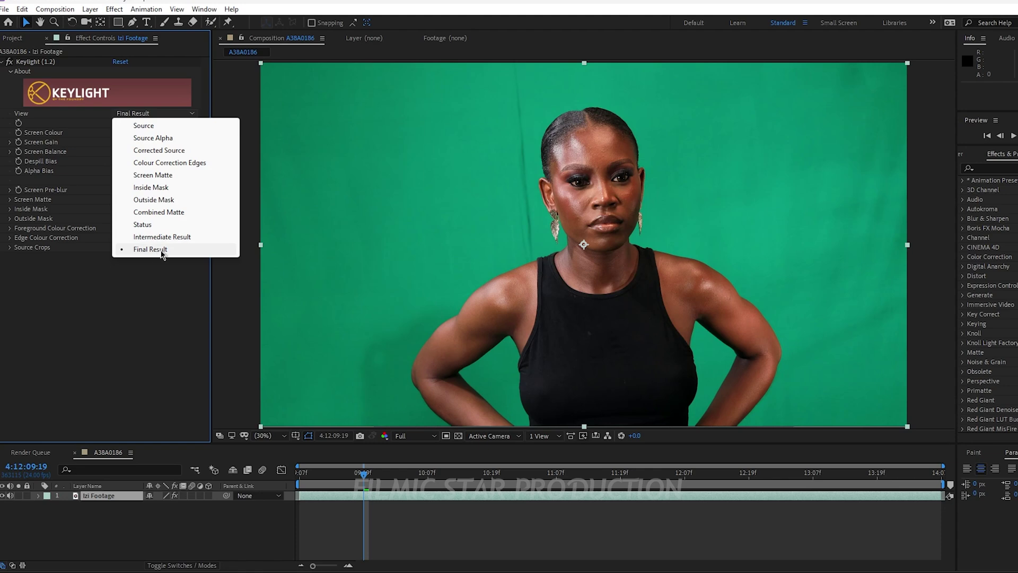
click(162, 253)
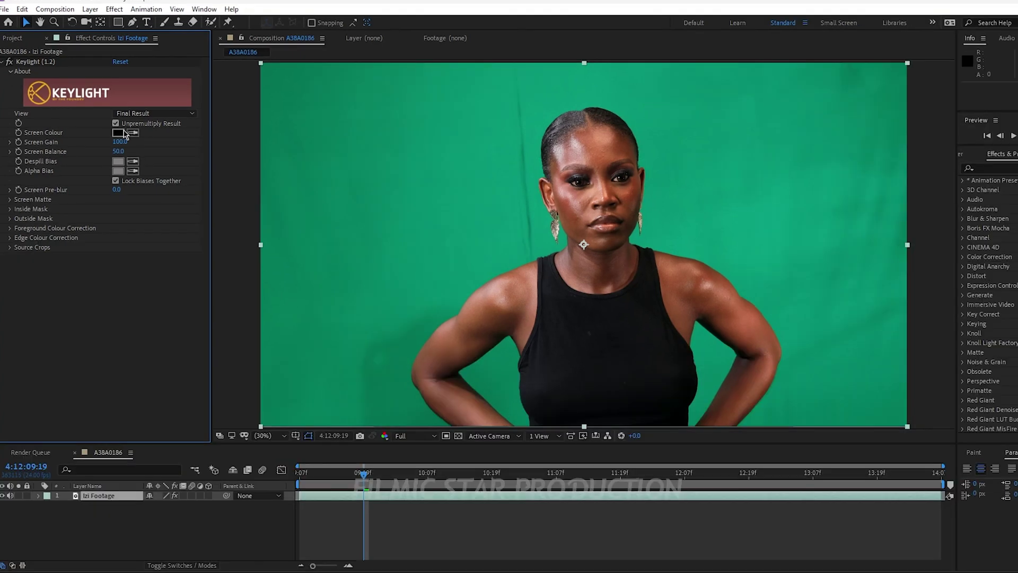
click(129, 145)
click(137, 109)
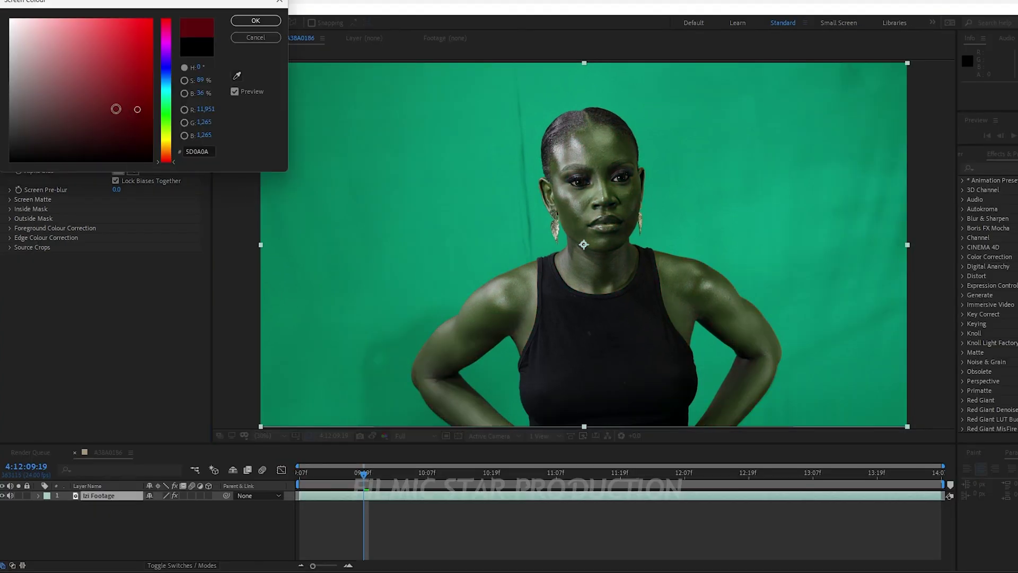
click(86, 94)
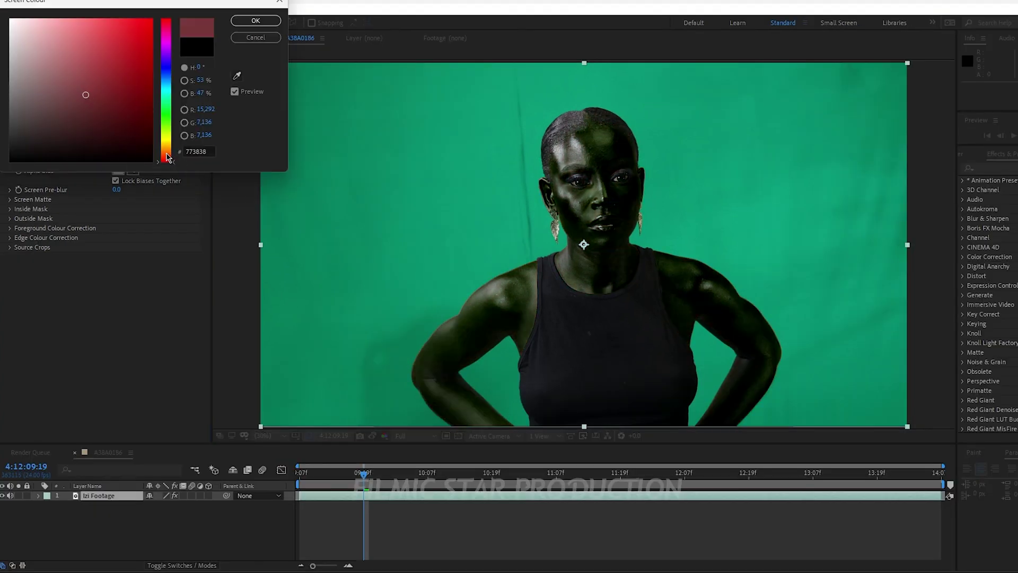
mouse_move(167, 158)
mouse_down()
mouse_move(167, 128)
mouse_move(178, 146)
mouse_up()
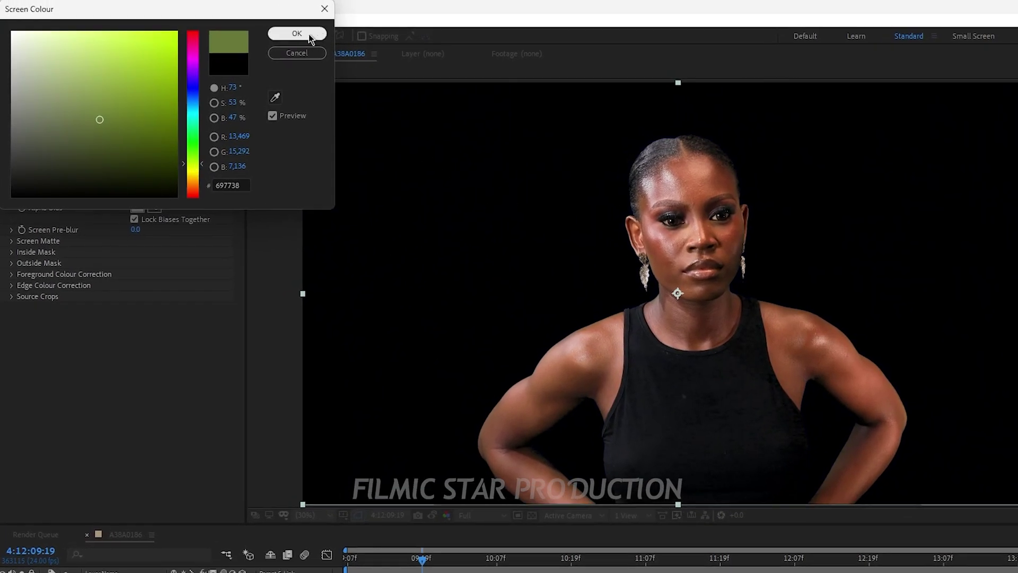
click(308, 34)
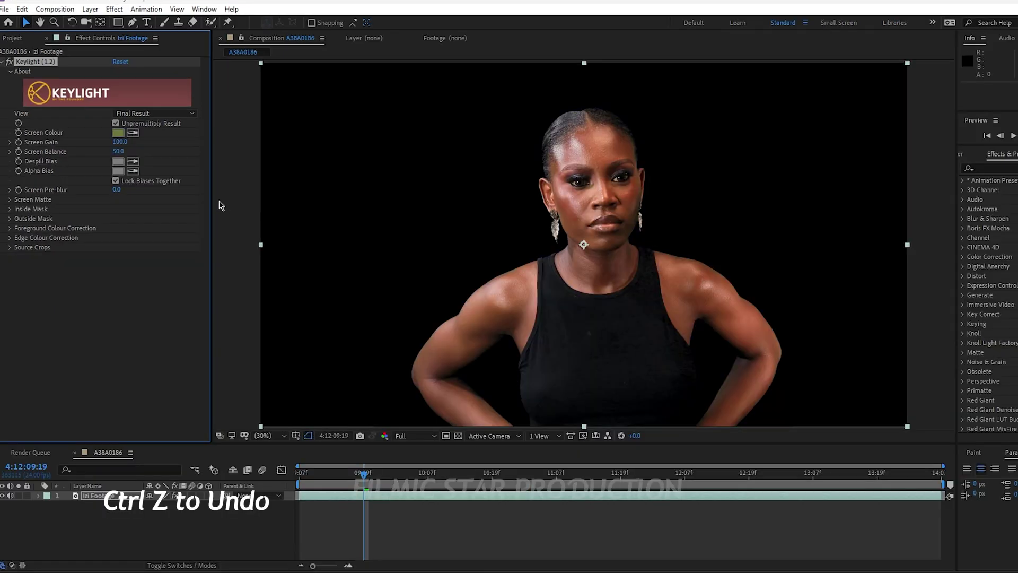
key(ctrl+z)
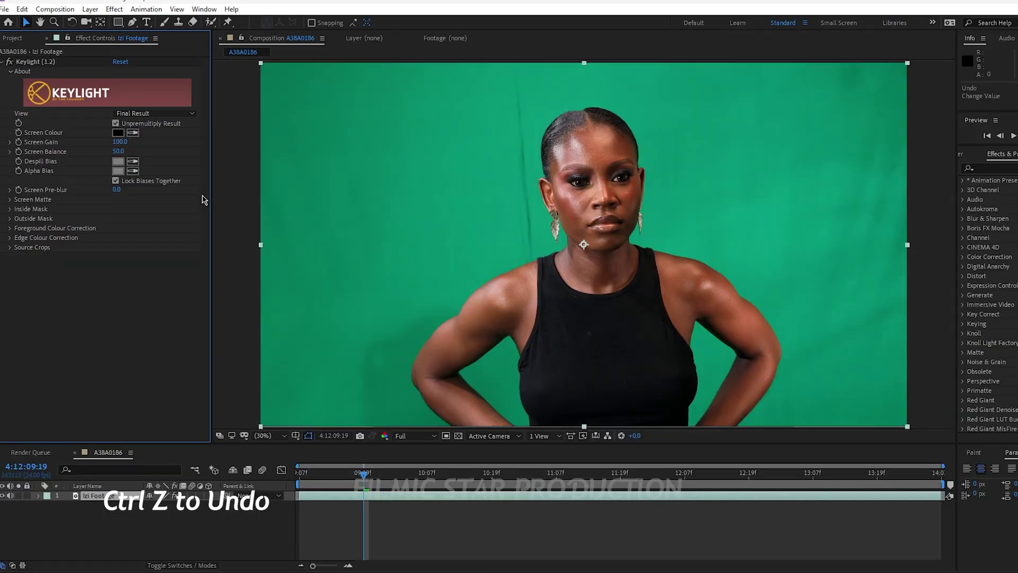
Sample the green backdrop beside the woman as Keylight's Screen Colour and show the transparency grid behind her.
click(132, 132)
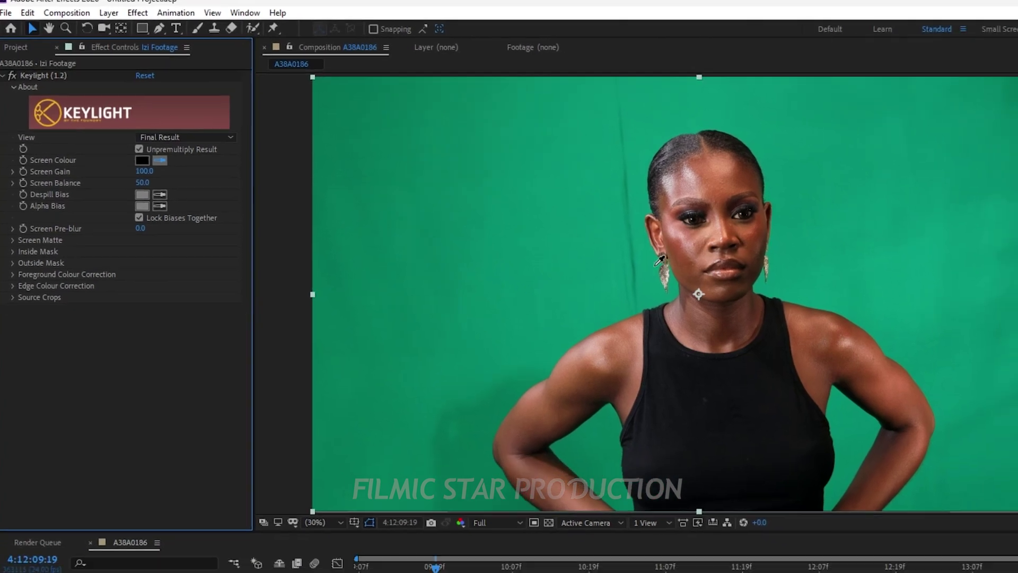
click(650, 268)
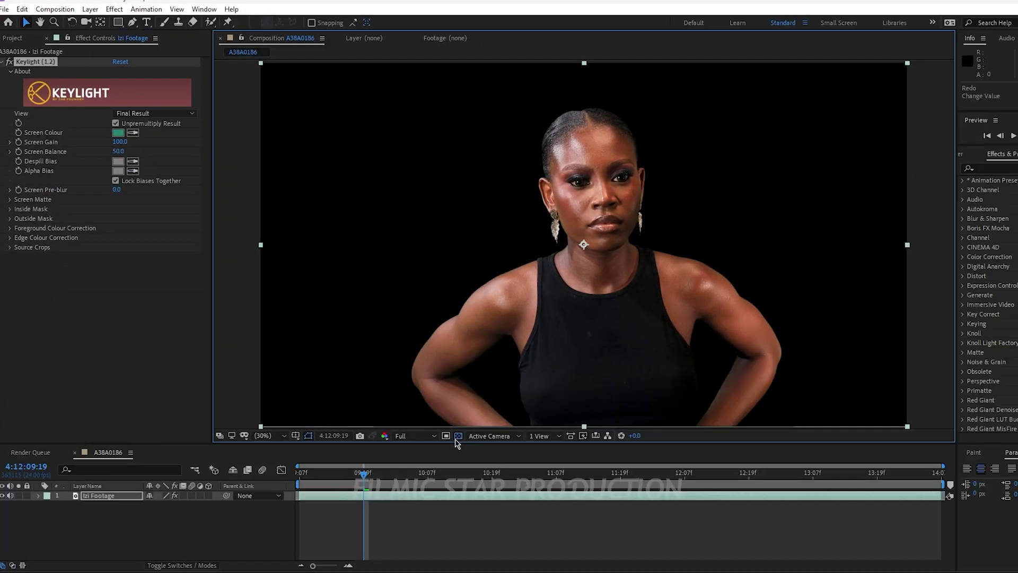
click(458, 436)
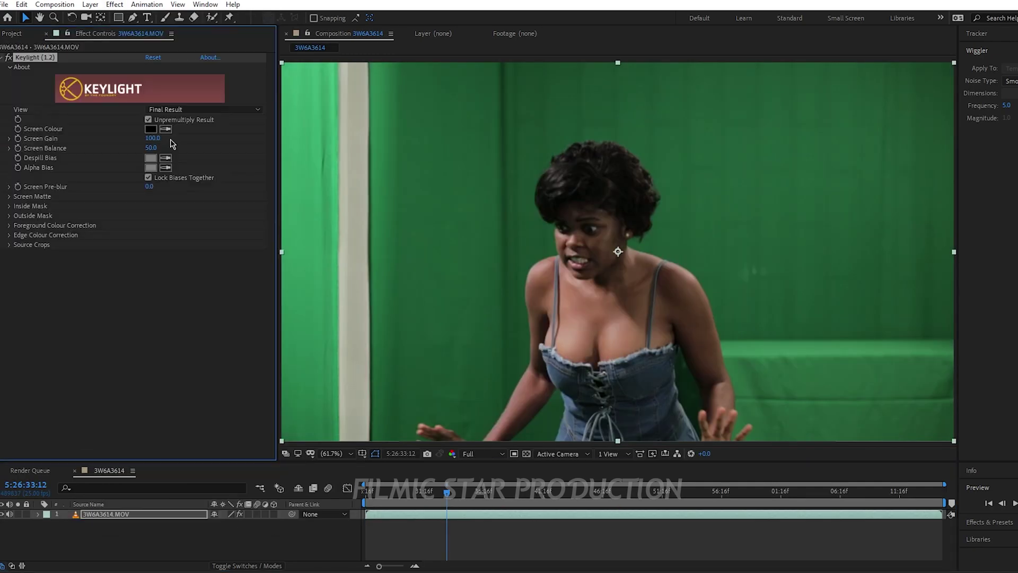
Sample the green backdrop of 3W6A3614.MOV as Keylight's Screen Colour and adjust the shade in the Screen Matte view.
click(166, 129)
click(696, 216)
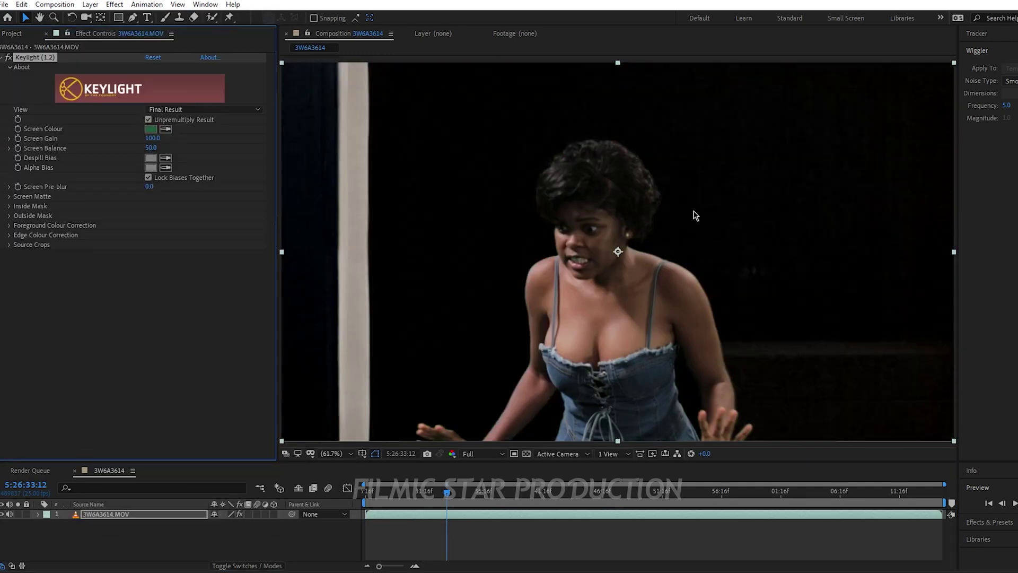
click(190, 179)
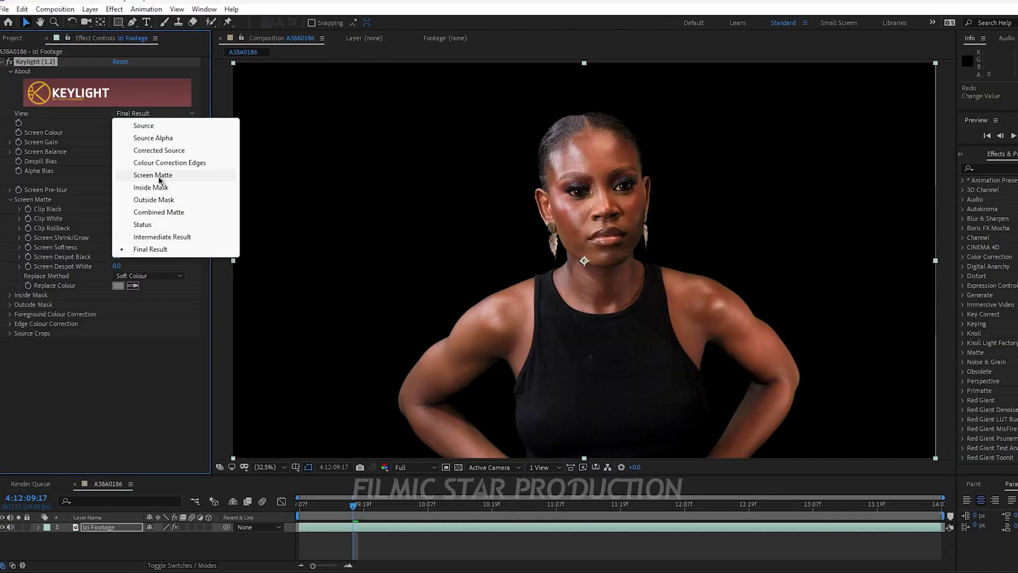
click(159, 177)
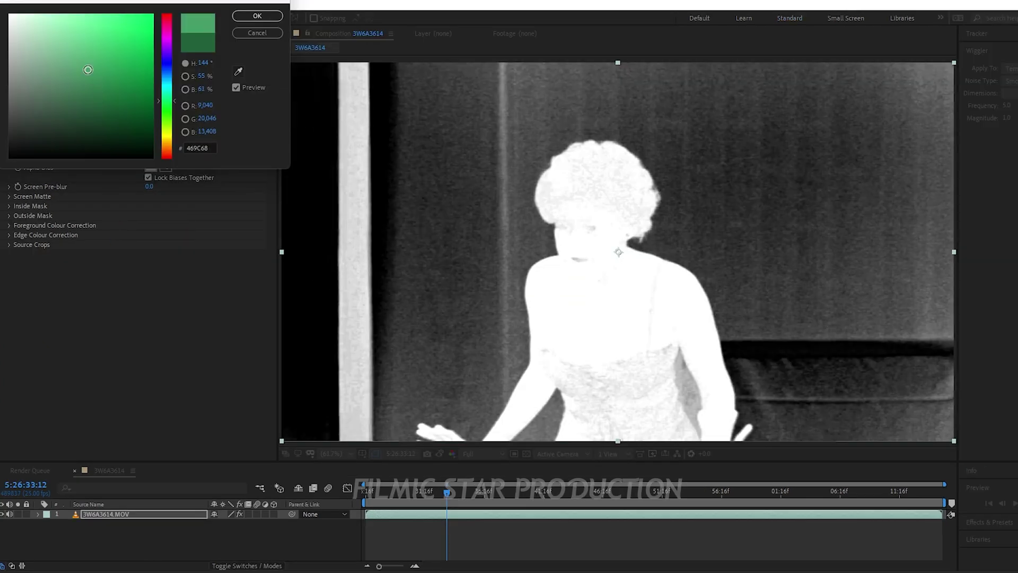
drag(87, 66, 36, 82)
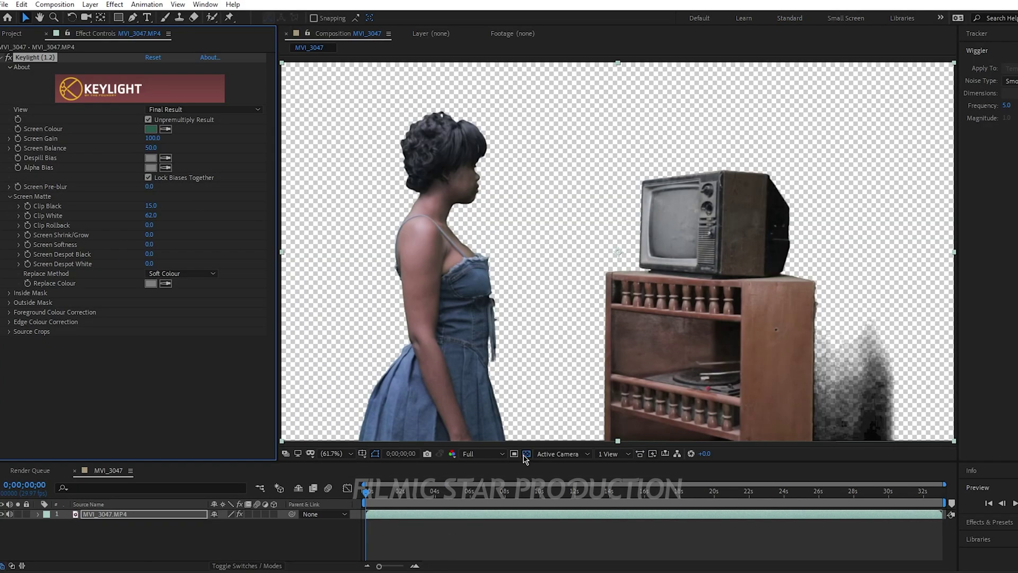
Toggle the transparency grid in the MVI_3047 composition and create a 3840 x 2160 px orange solid in the A38A0186 composition.
click(527, 454)
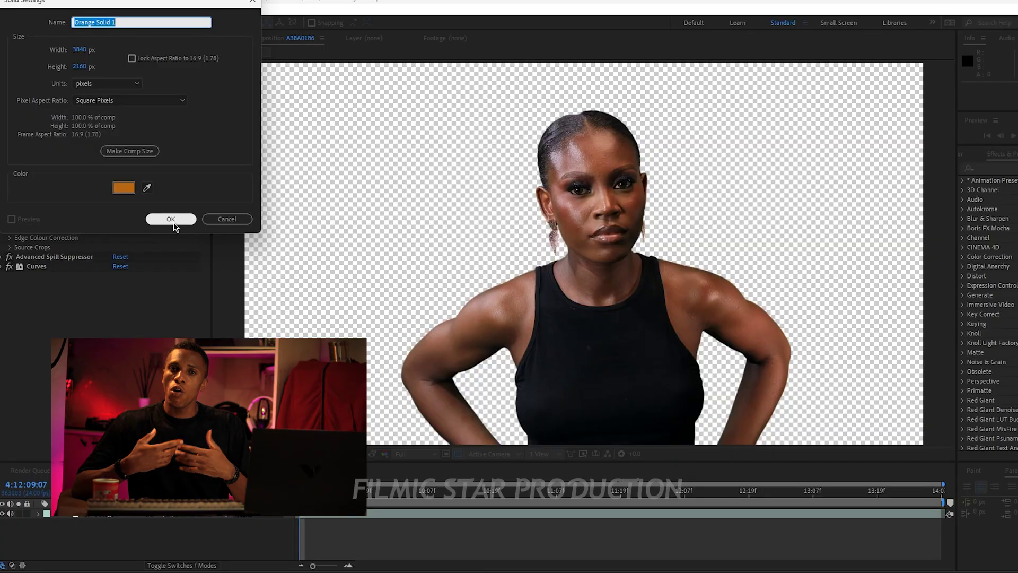
key(Return)
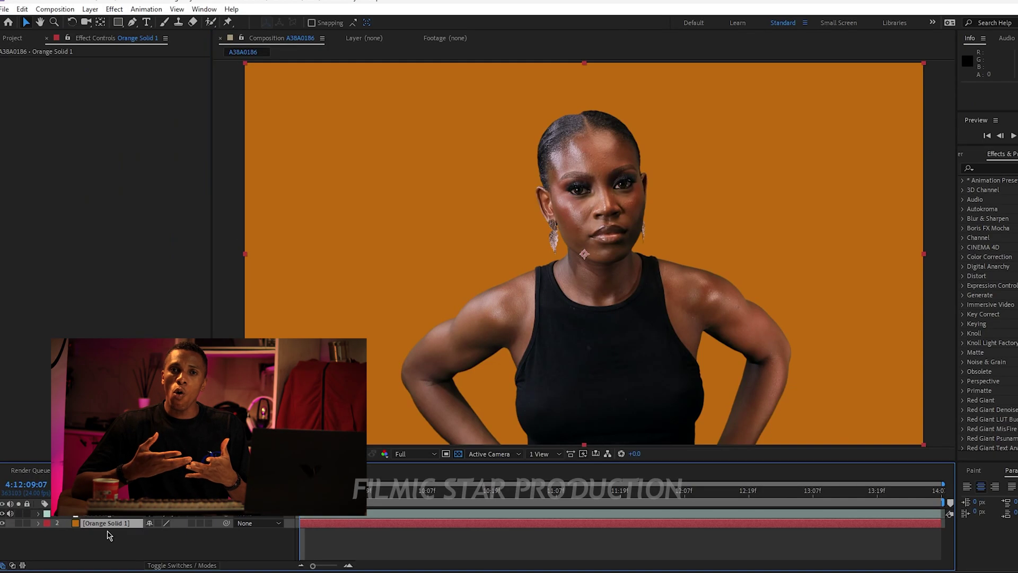
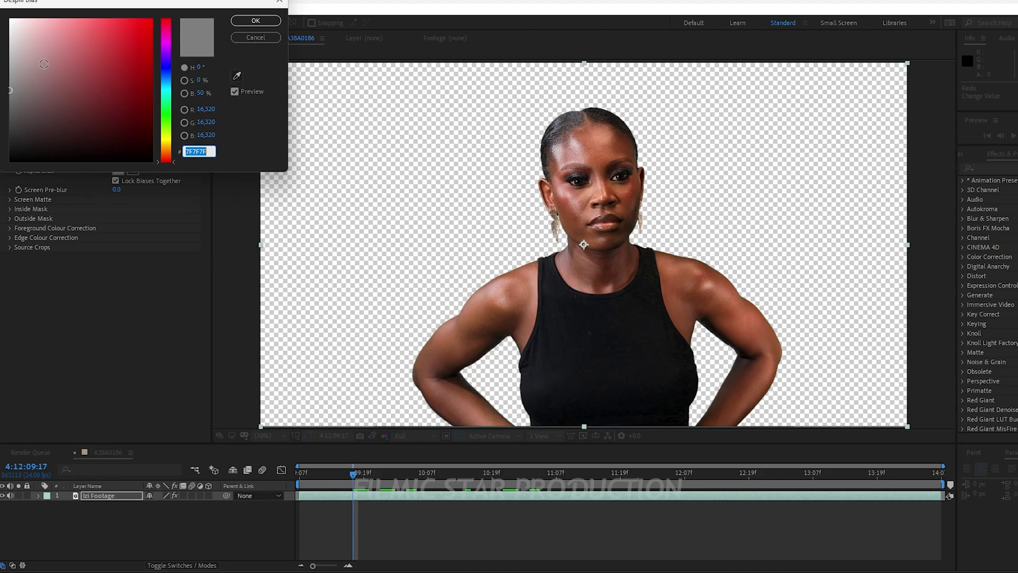
Set Keylight's Despill Bias on Izi Footage to a pale lavender blue and turn off the transparency grid.
click(88, 95)
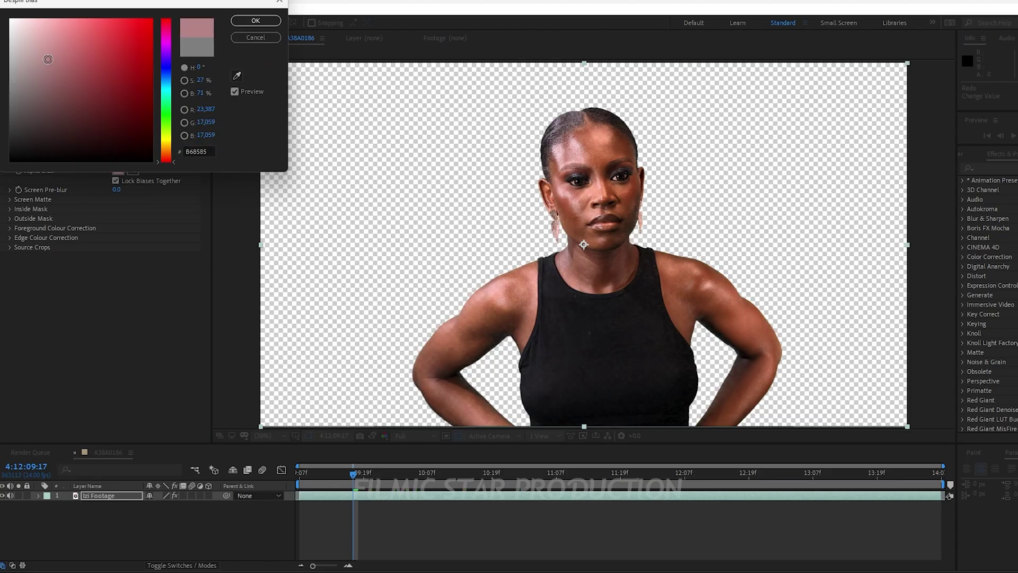
click(172, 77)
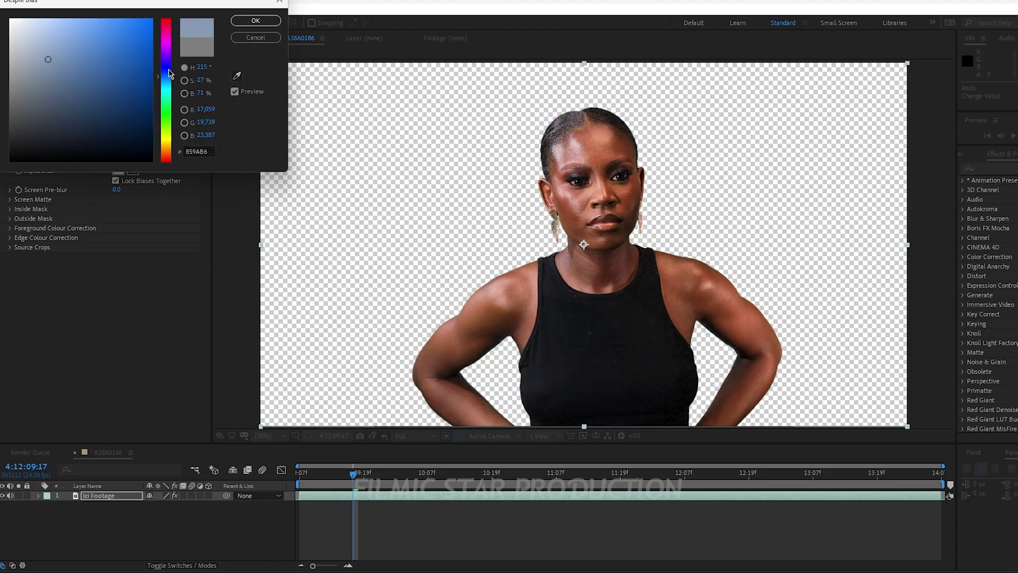
drag(168, 69, 169, 67)
click(255, 21)
click(458, 435)
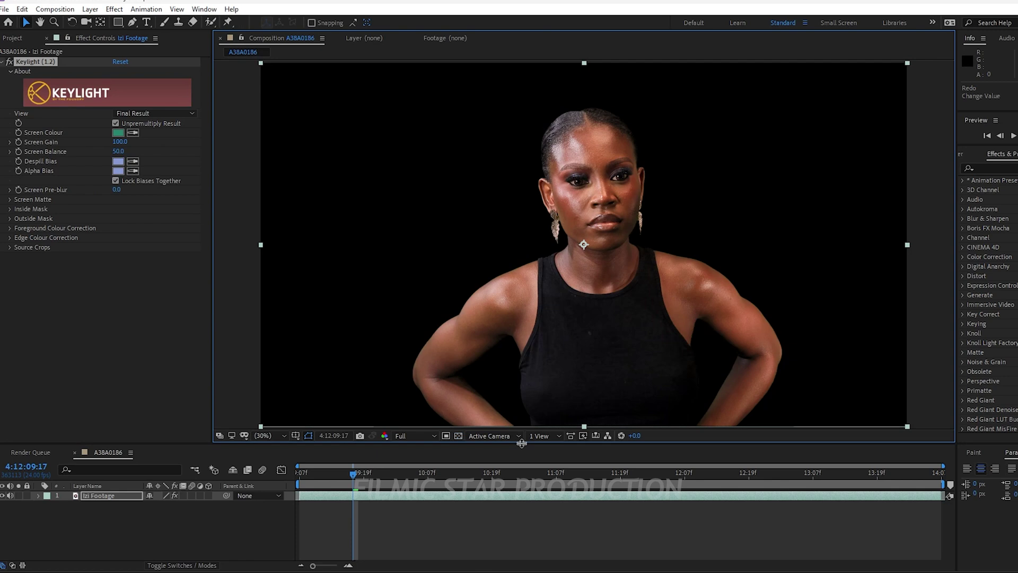
Set Keylight's Screen Pre-blur on the Izi Footage layer to 1.
drag(519, 445, 518, 481)
click(116, 189)
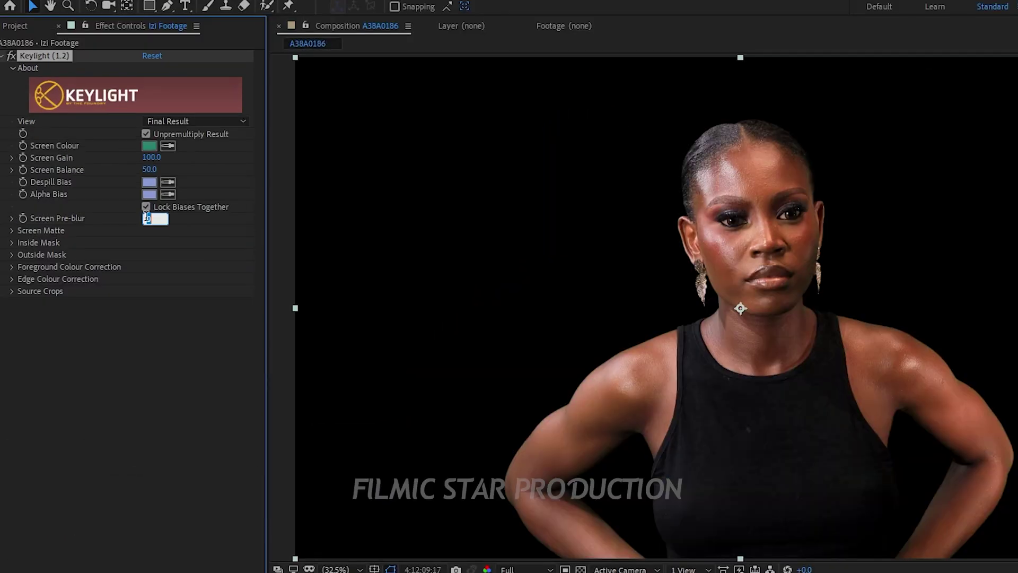
text(1)
key(Return)
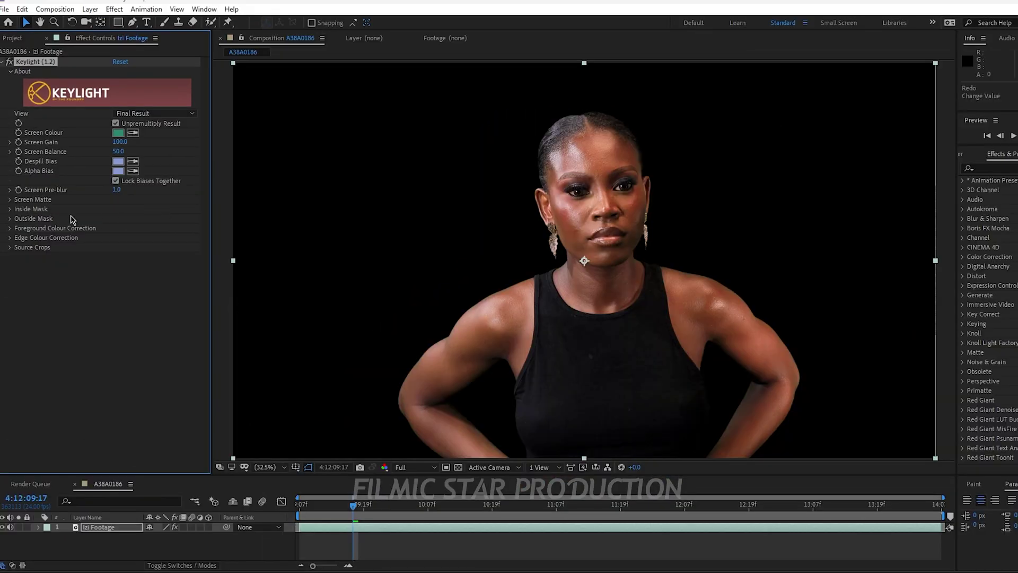
Expand Keylight's Screen Matte settings and switch the effect's view to Screen Matte to inspect the black-and-white matte.
click(10, 200)
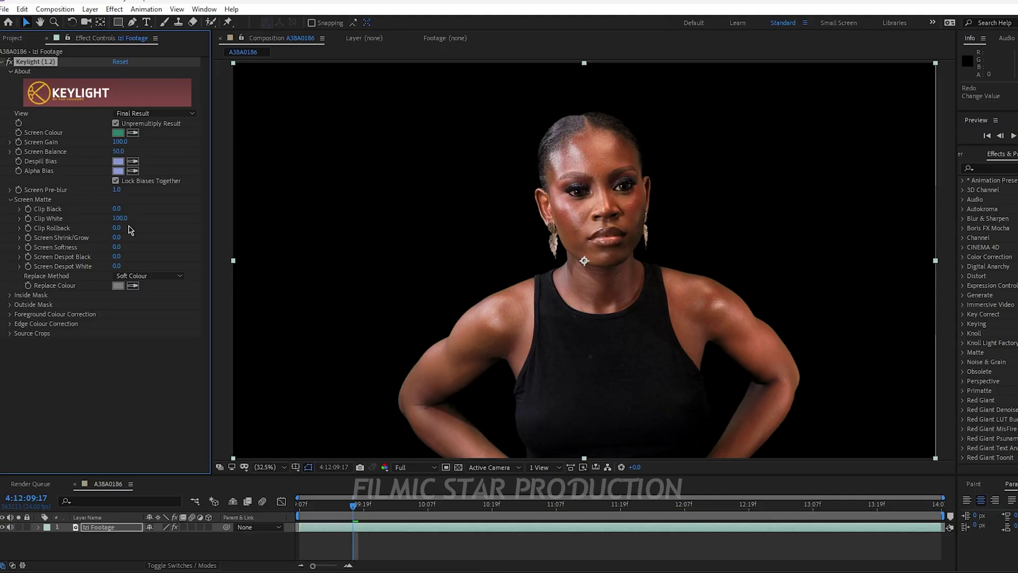
click(180, 121)
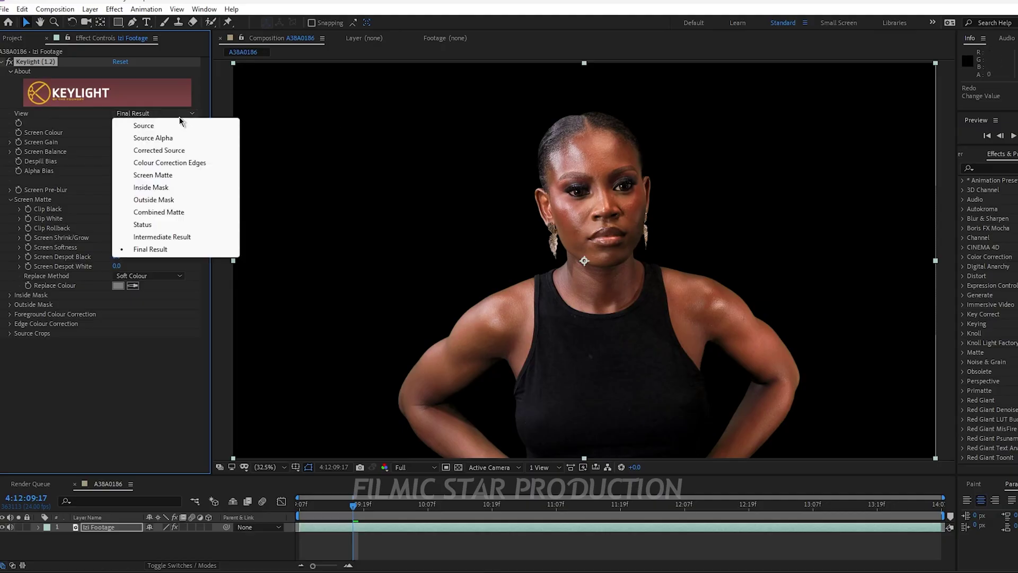
click(153, 175)
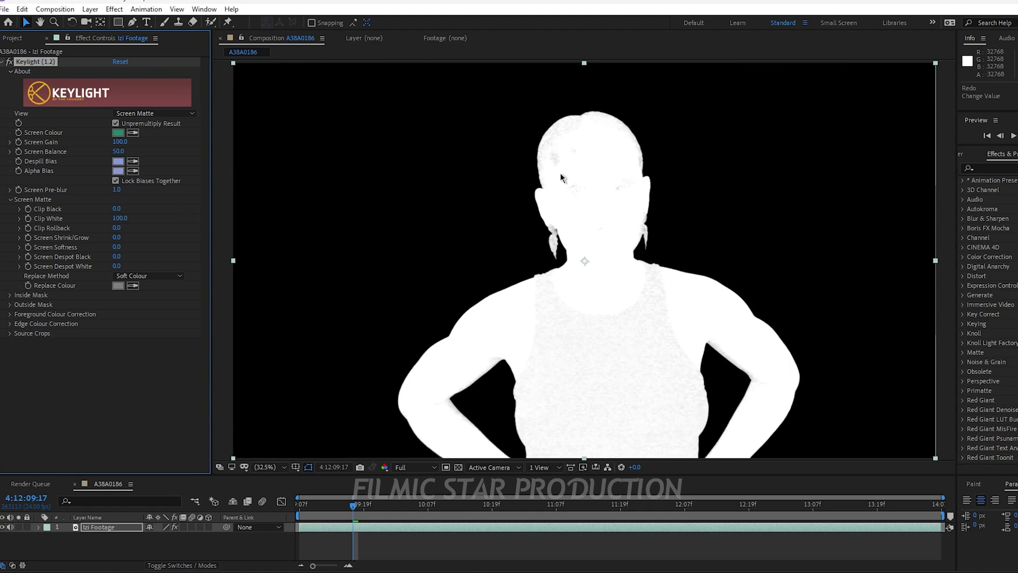
Try a brighter green Screen Colour, 22AD88, with Clip Black at 27 and Clip White at 100.
click(118, 132)
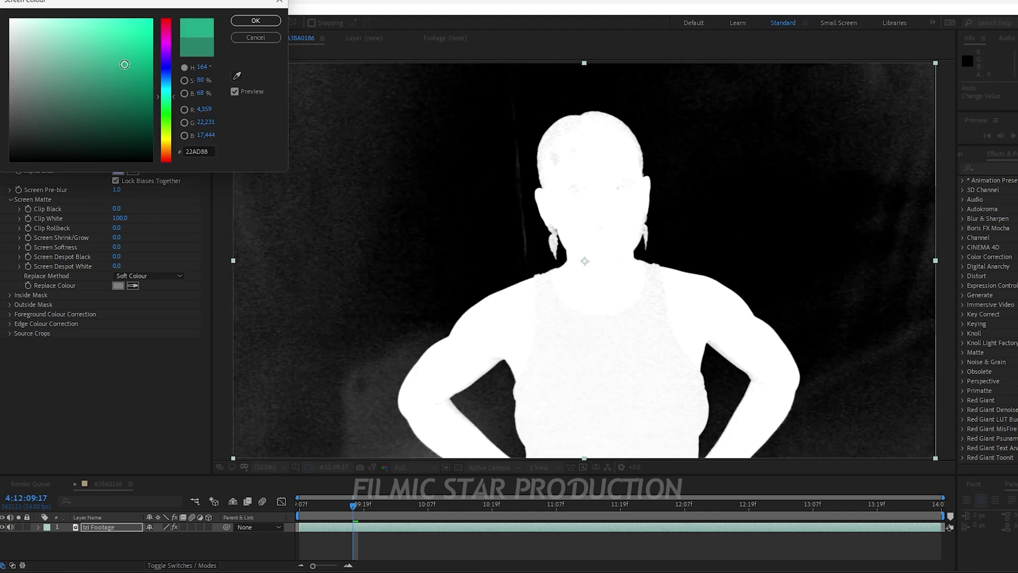
click(255, 21)
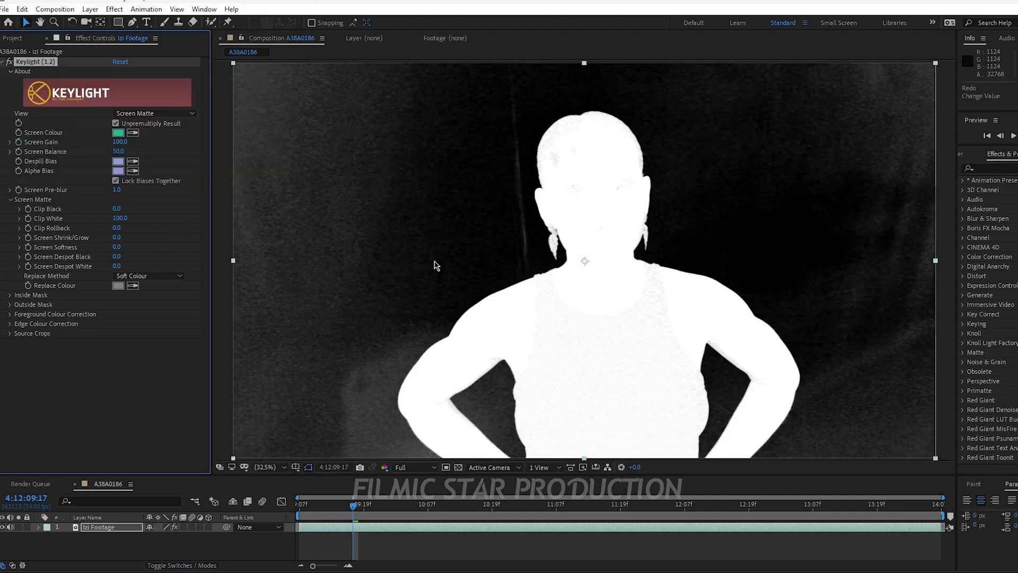
drag(118, 208, 122, 209)
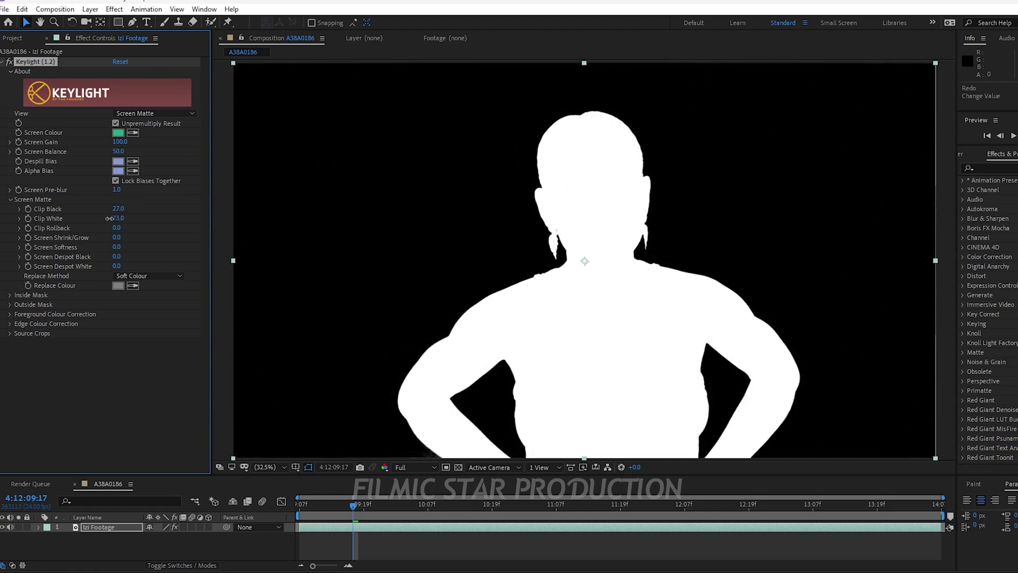
drag(107, 218, 138, 217)
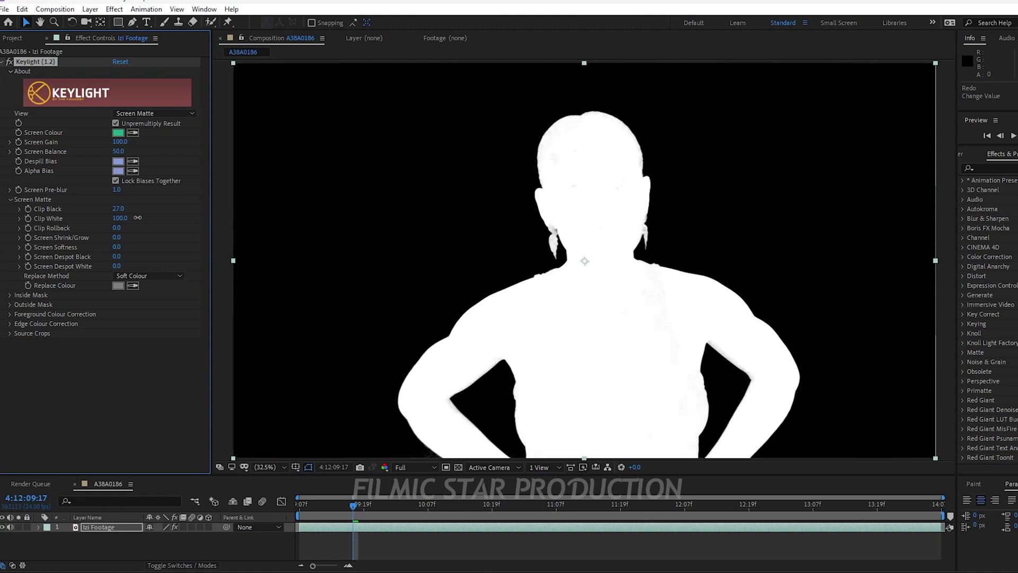
Return the Keylight view to Final Result and set Screen Shrink/Grow to -2, refining it to -1.4.
click(151, 114)
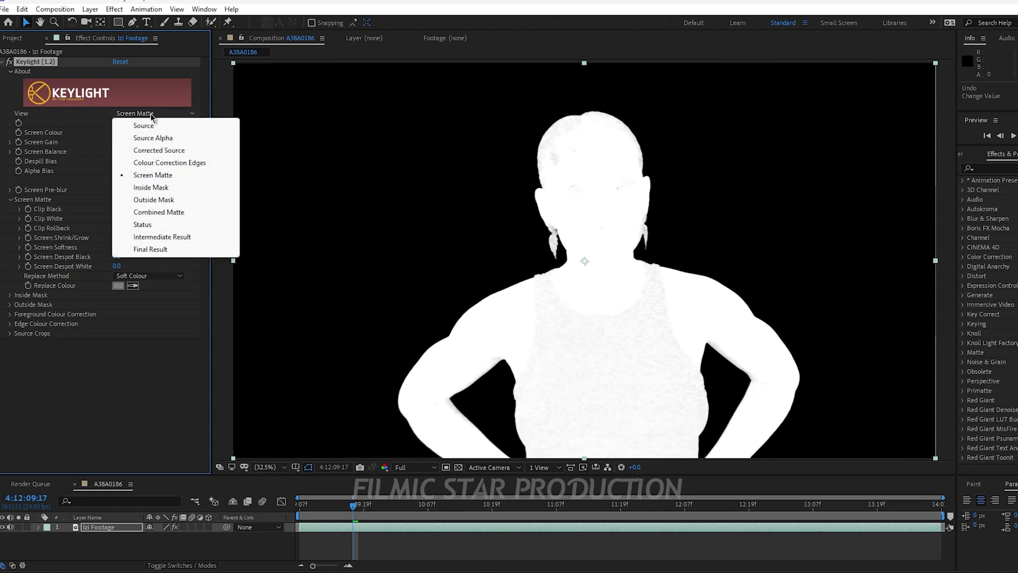
click(144, 251)
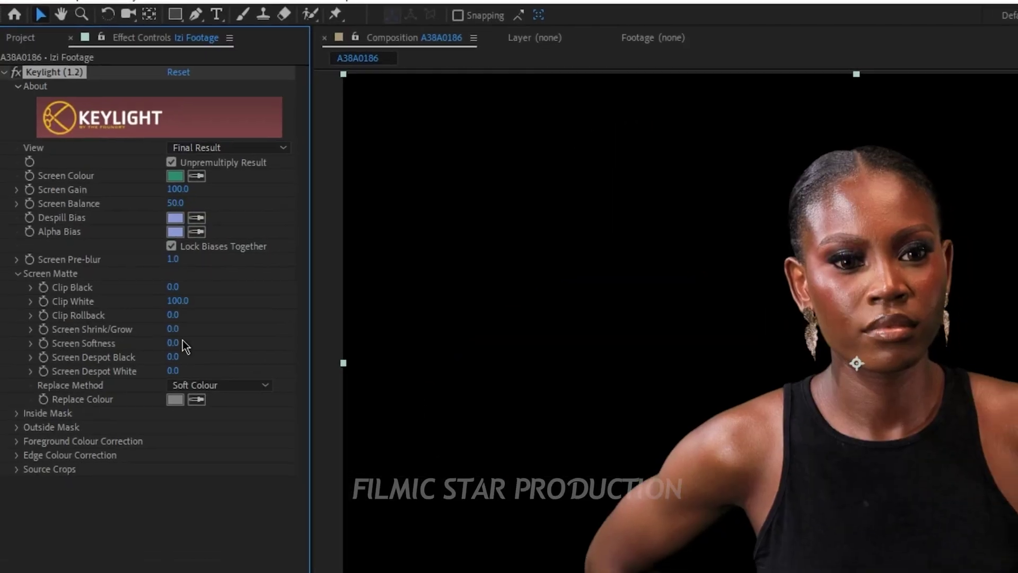
click(116, 237)
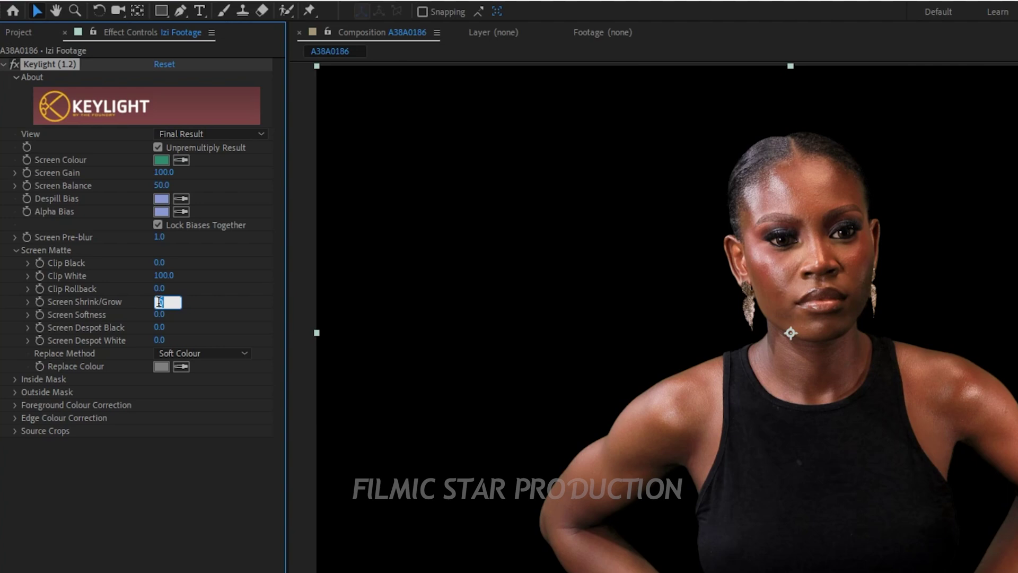
text(-2)
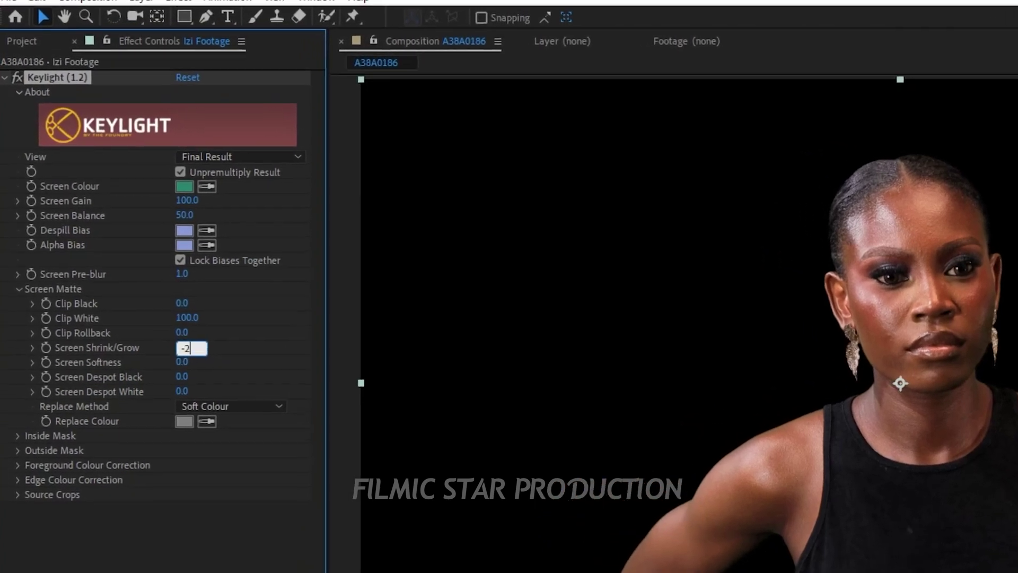
key(Return)
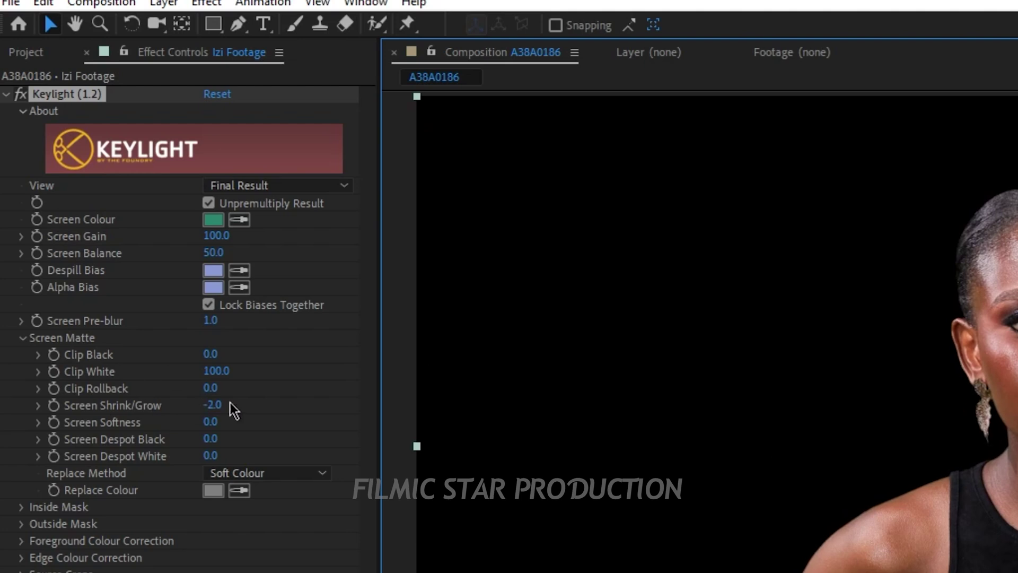
drag(221, 405, 228, 406)
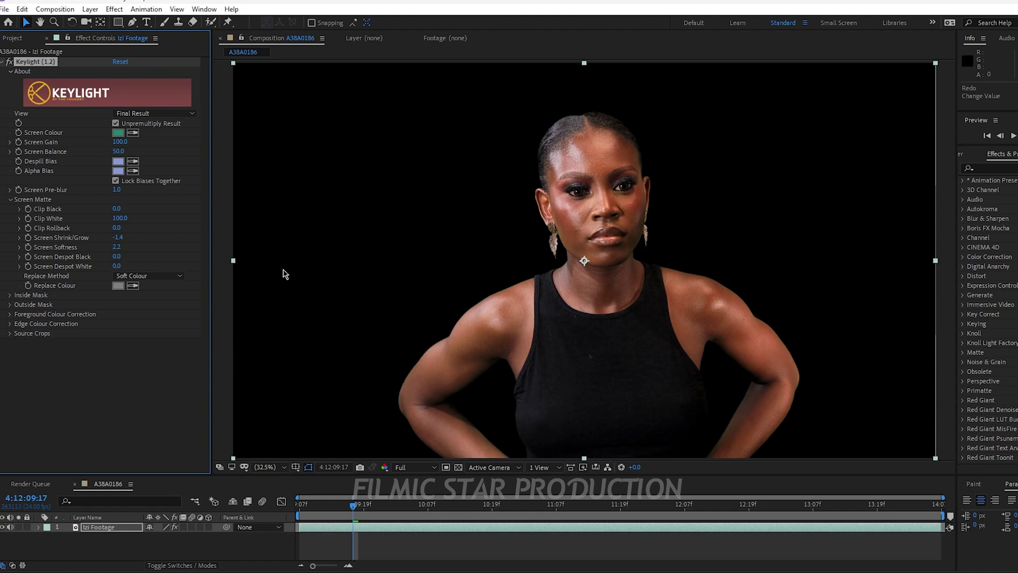
Set Keylight's Replace Colour to dark grey 494949 and its Replace Method to Hard Colour.
click(118, 286)
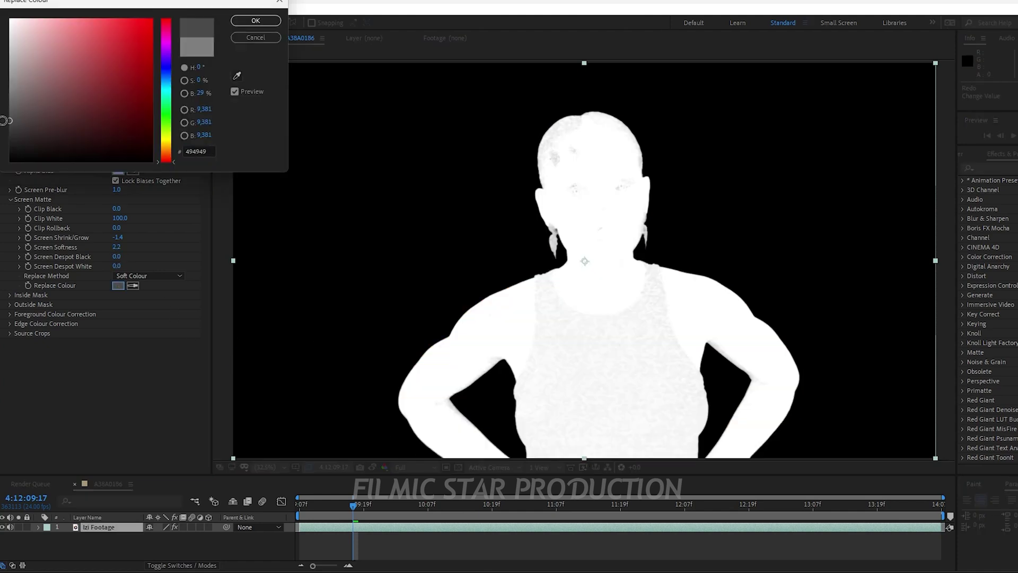
key(Return)
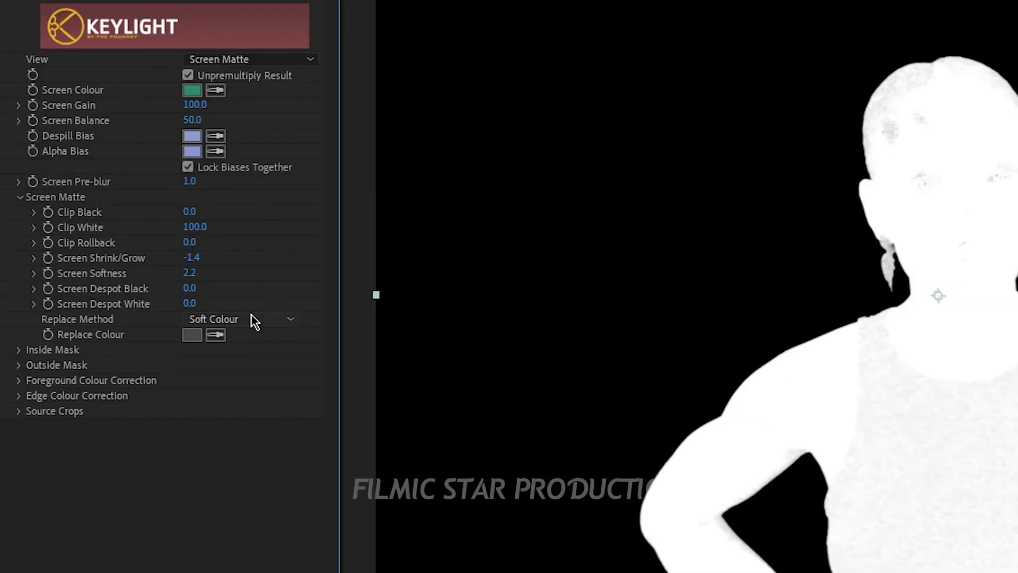
click(253, 320)
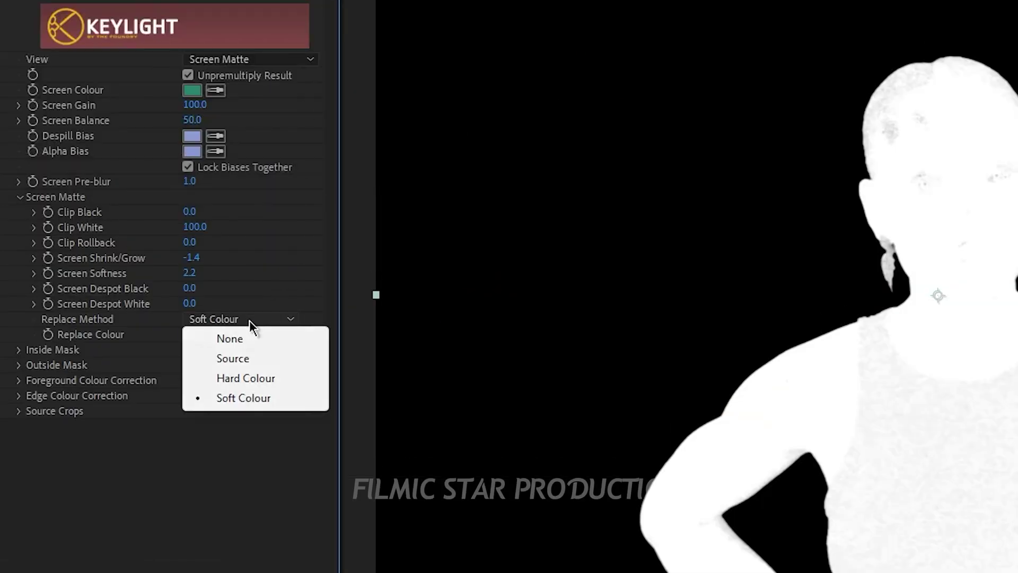
click(257, 377)
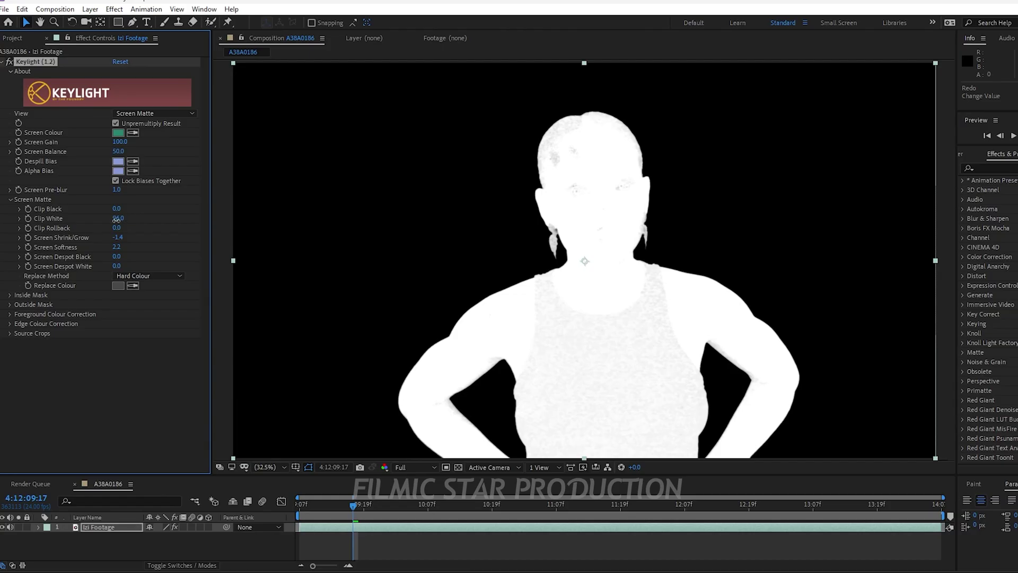
Lower Clip White in Keylight's Screen Matte settings to 68 to make the subject solid white.
drag(194, 227, 172, 239)
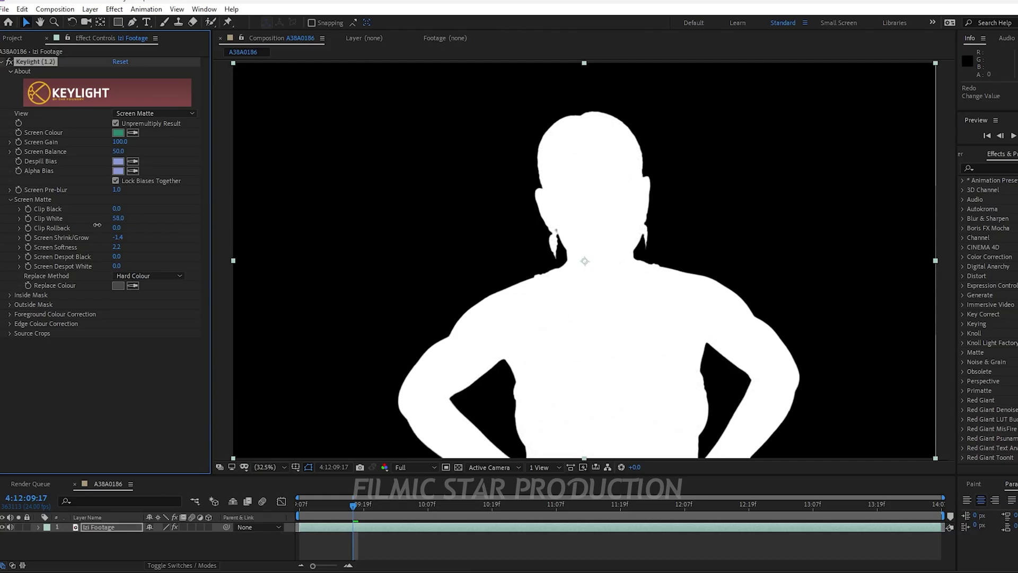
drag(97, 224, 101, 224)
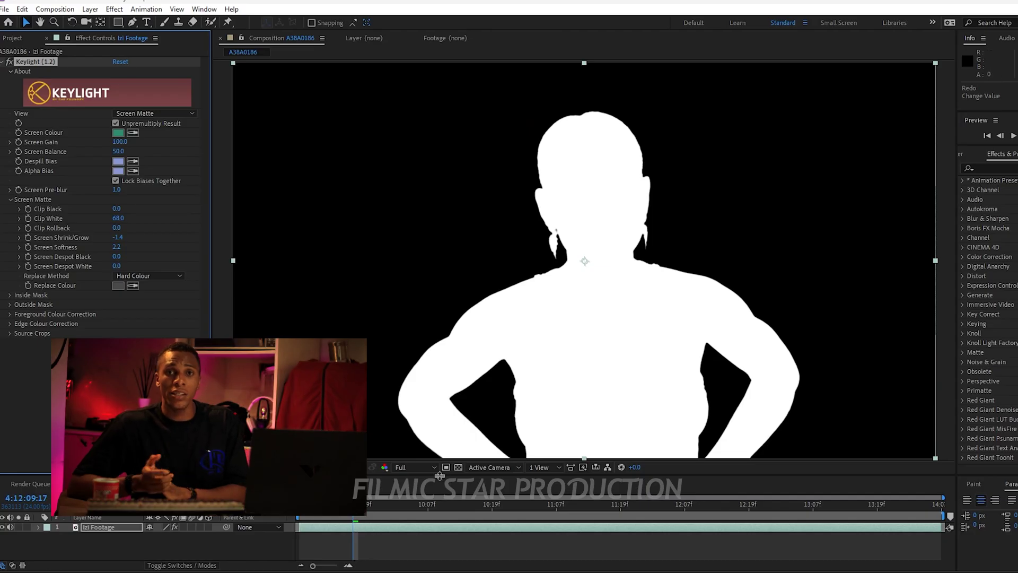
click(406, 468)
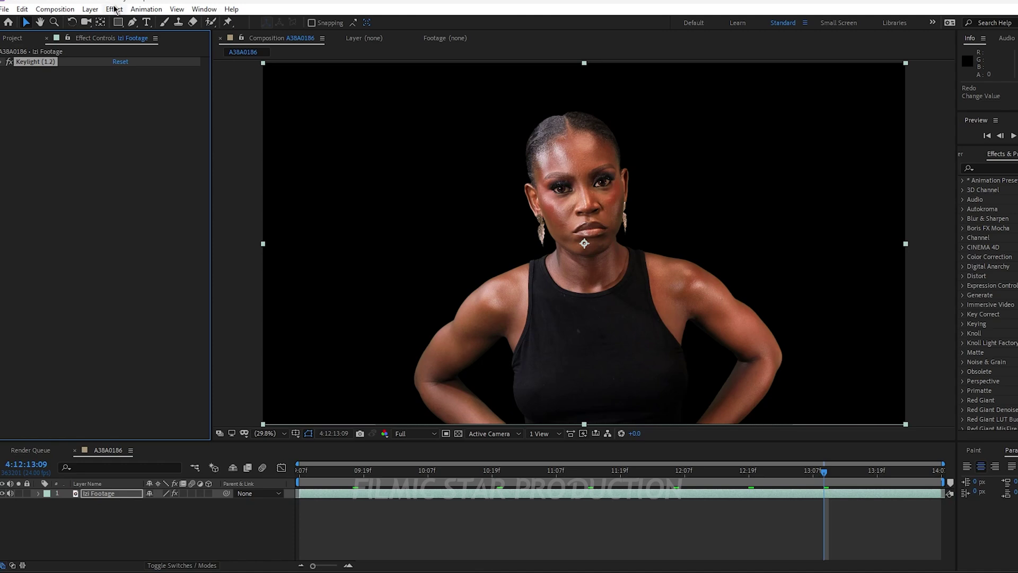
Apply the Curves colour correction effect to the Izi Footage layer.
click(114, 9)
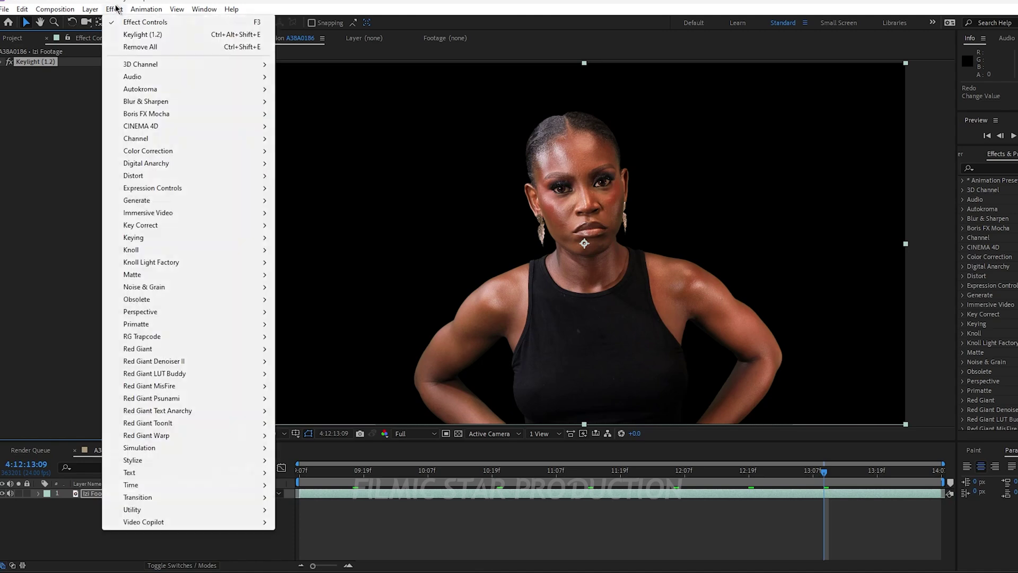
mouse_move(268, 154)
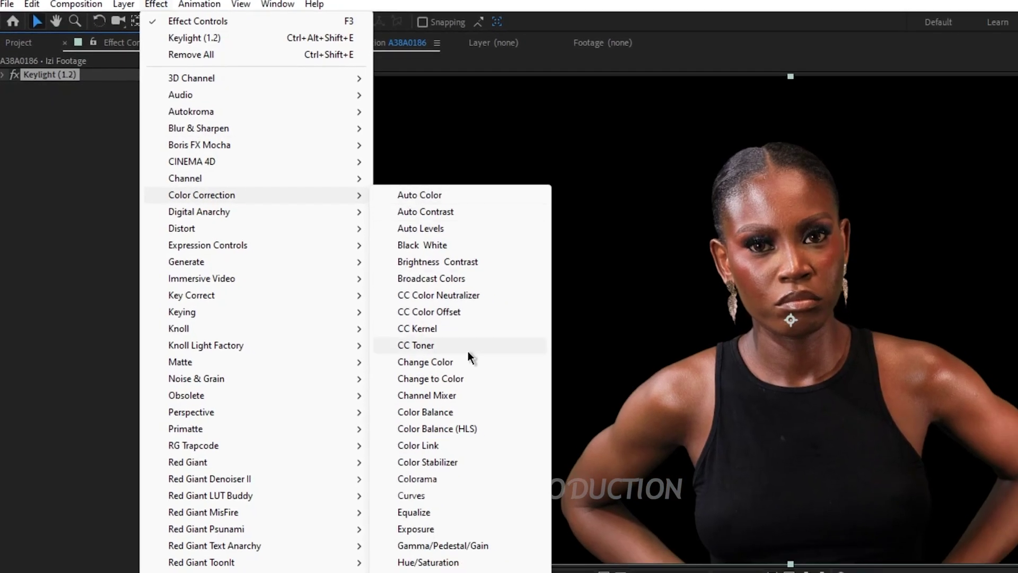
click(437, 509)
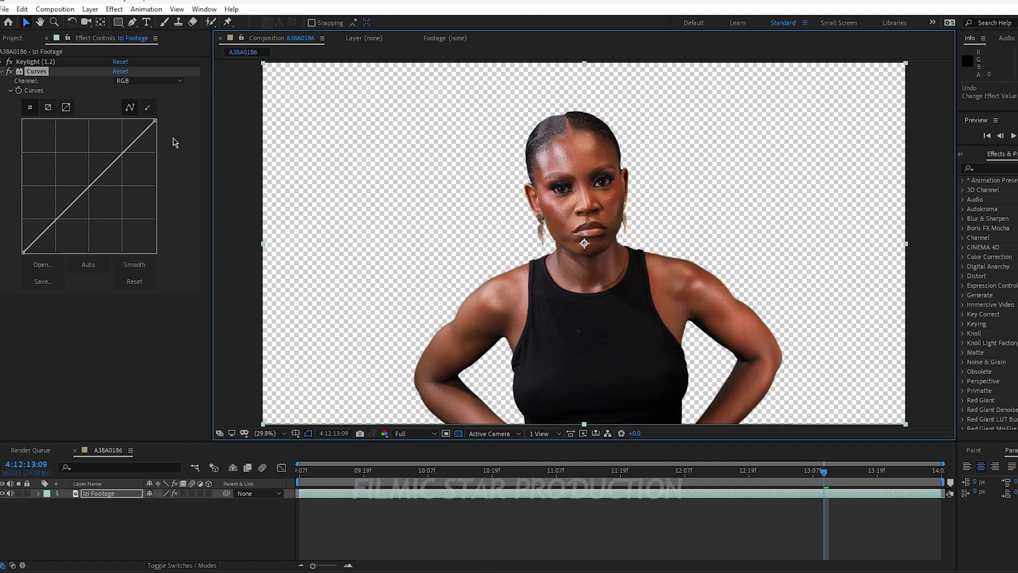
Try adjusting the end points of the RGB curve and the Red channel curve on the keyed footage.
drag(156, 121, 227, 207)
drag(155, 151, 155, 121)
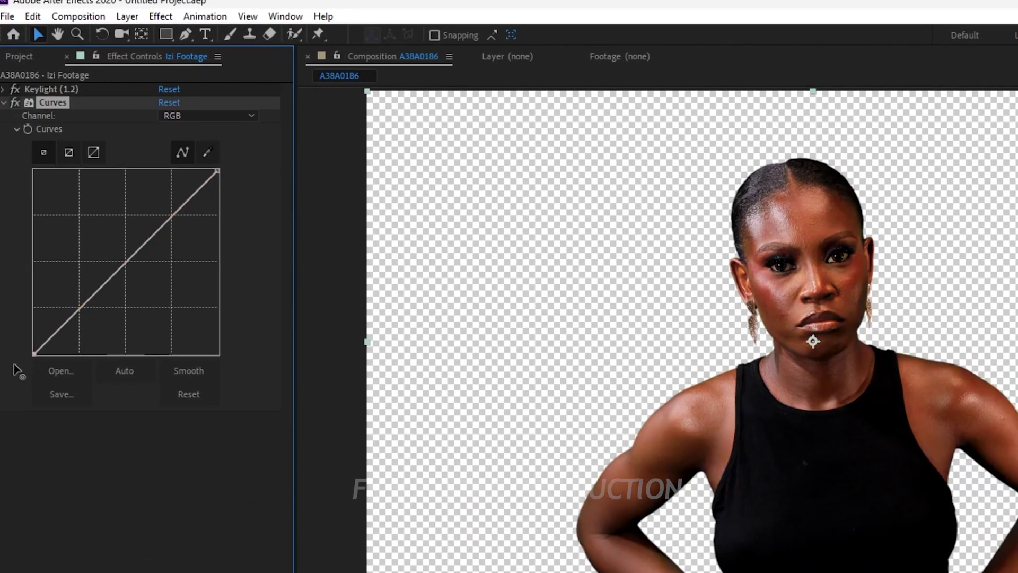
drag(23, 253, 23, 247)
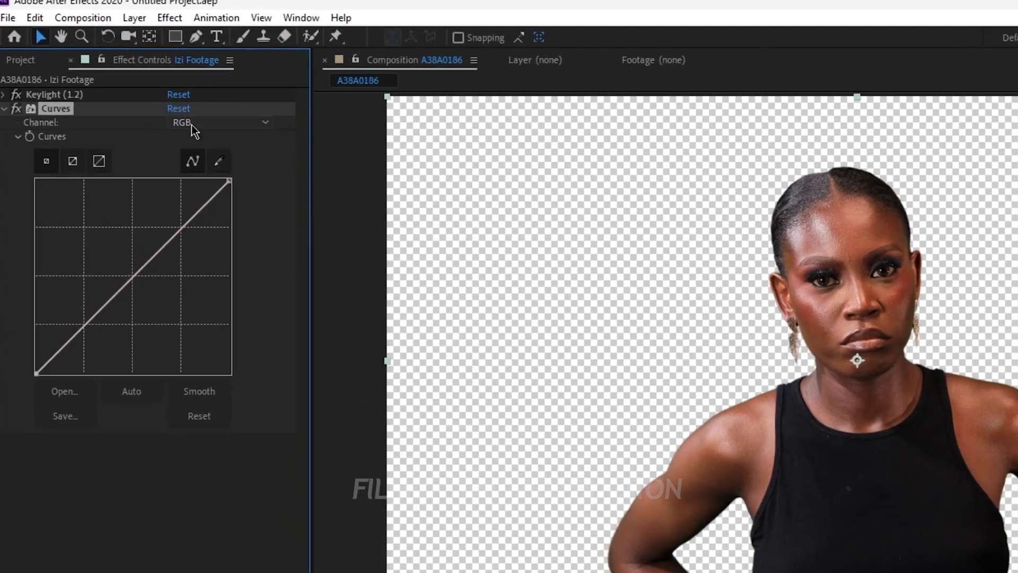
click(201, 112)
click(198, 154)
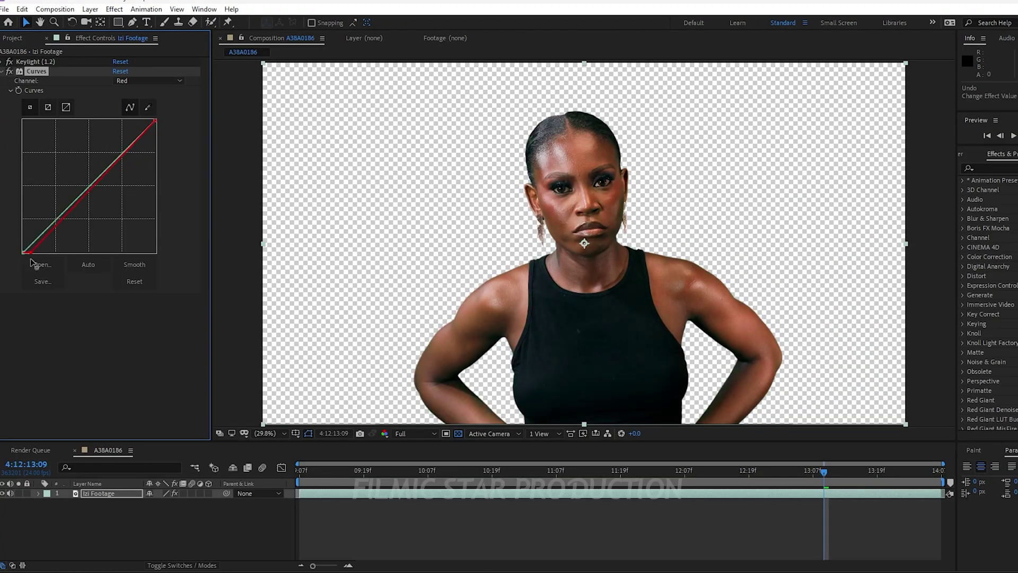
click(148, 81)
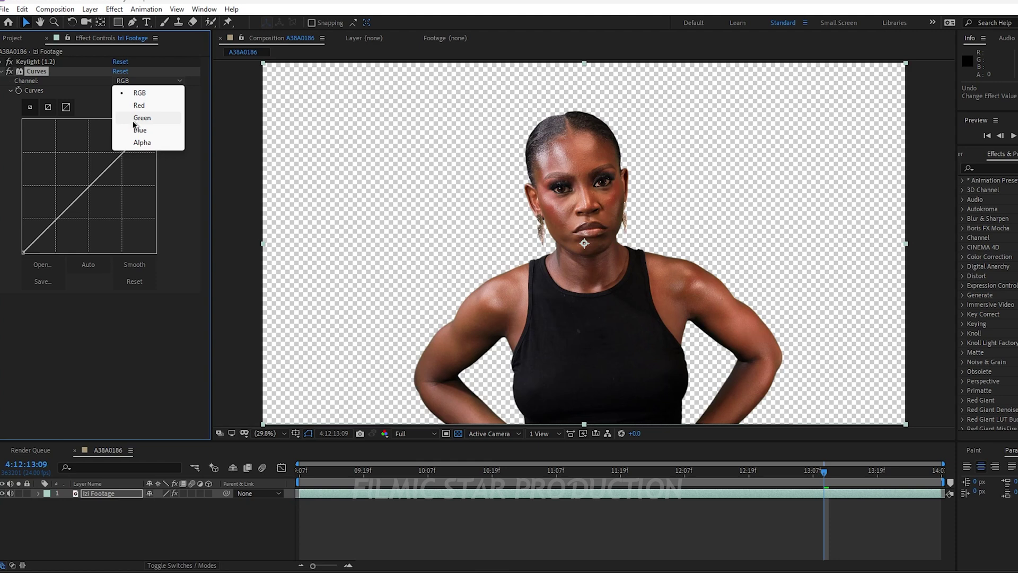
click(137, 125)
Turn off the transparency grid in the composition viewer and adjust the viewer's height against the timeline.
drag(371, 442, 375, 427)
click(458, 418)
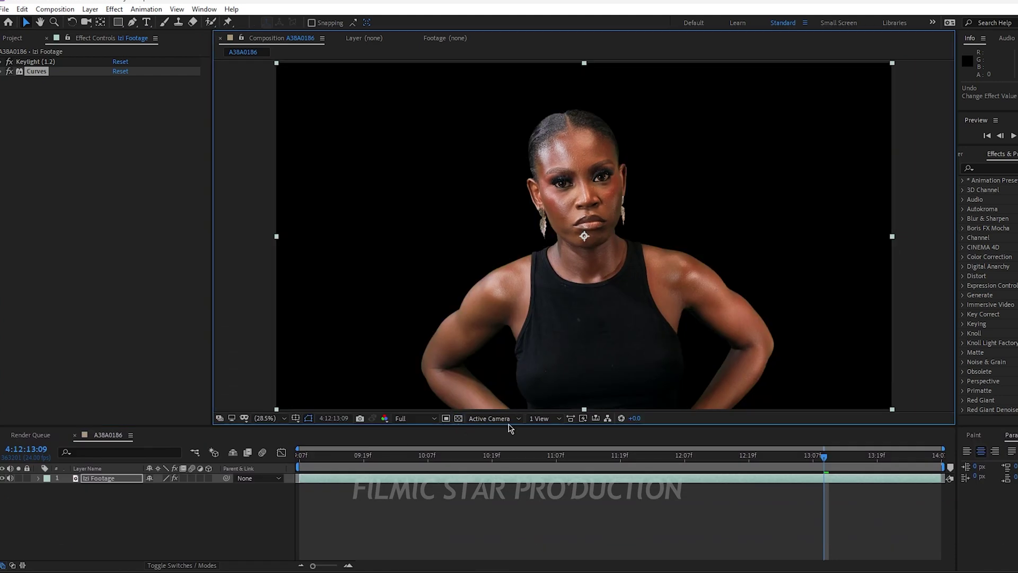
drag(507, 424, 470, 450)
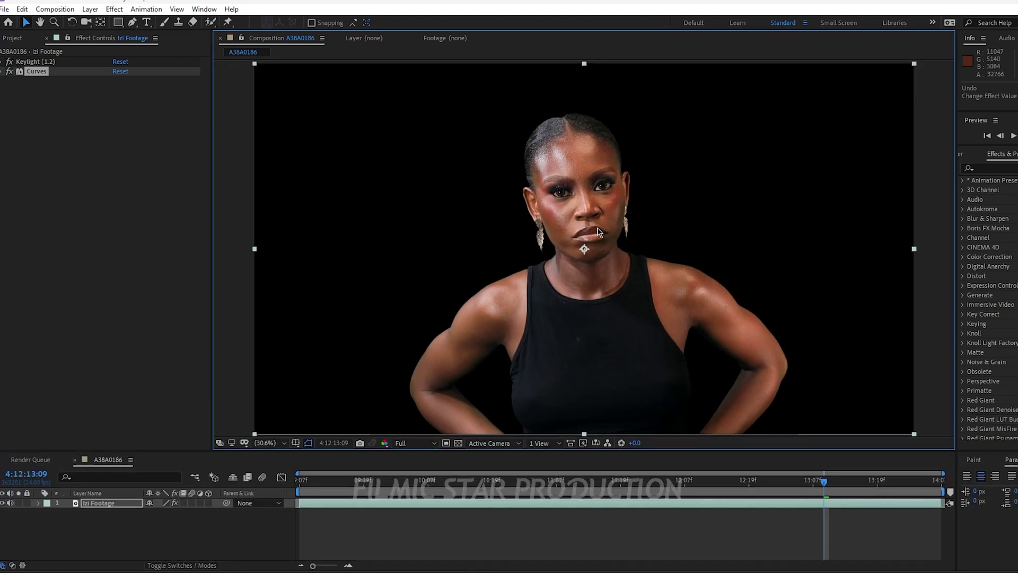
Apply the Advanced Spill Suppressor keying effect to the Izi Footage layer and set its method to Ultra.
click(114, 9)
mouse_move(140, 237)
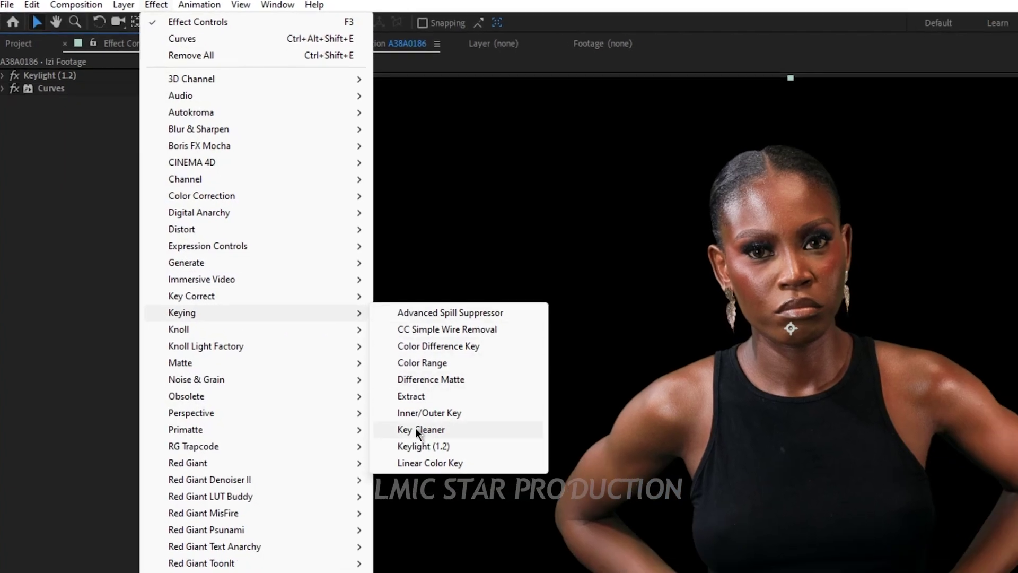
click(440, 313)
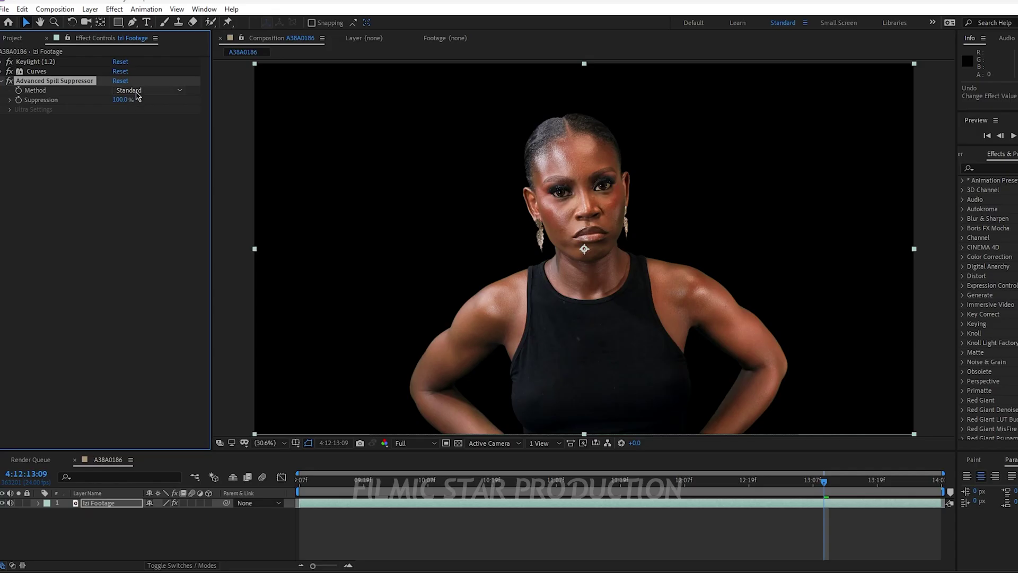
click(154, 89)
click(215, 168)
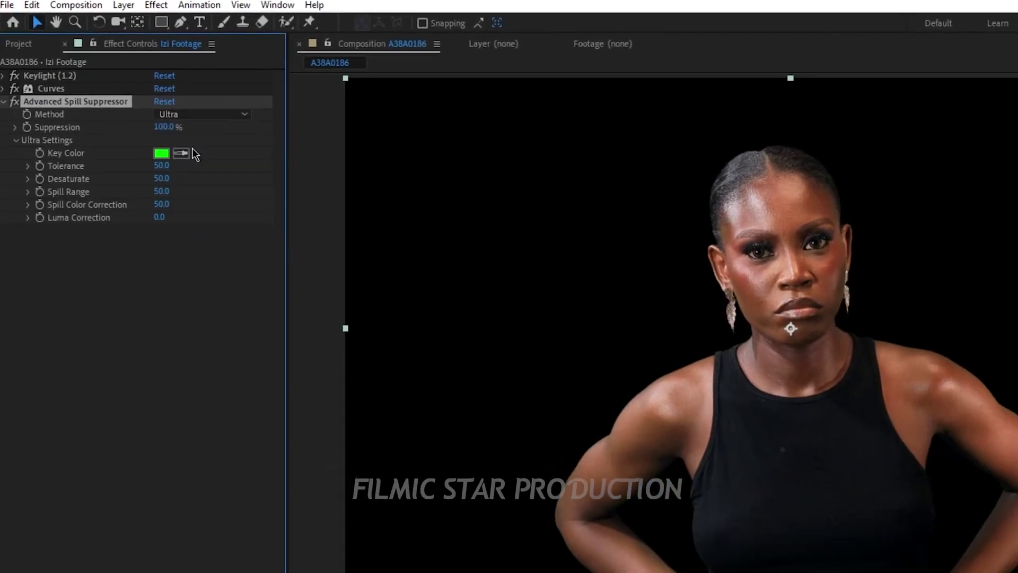
Set the spill suppressor's Tolerance to 65 and Spill Range to 69, and collapse the effect's settings.
drag(161, 165, 203, 218)
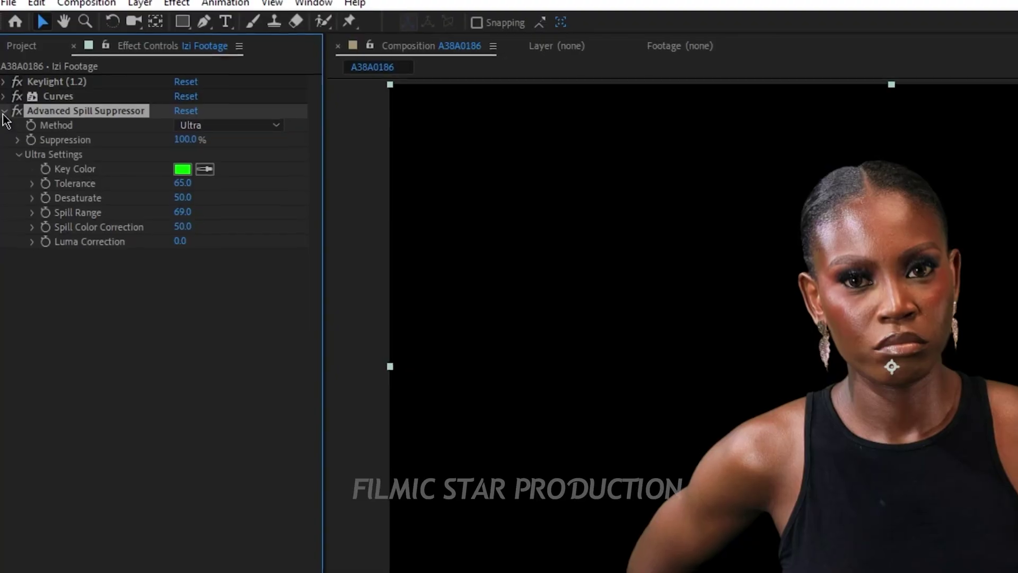
click(2, 81)
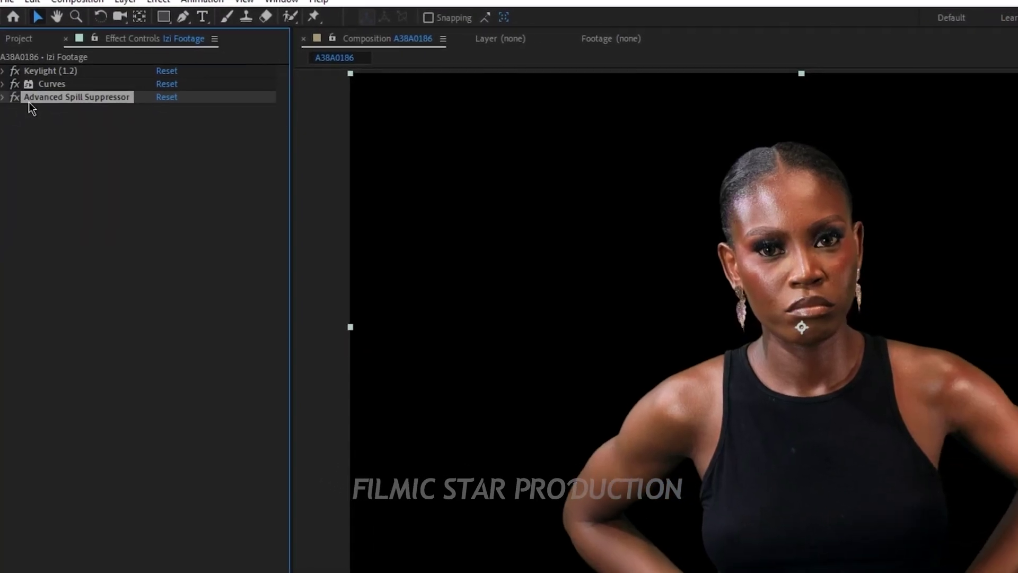
mouse_move(22, 83)
mouse_down()
mouse_move(21, 70)
mouse_move(27, 79)
mouse_up()
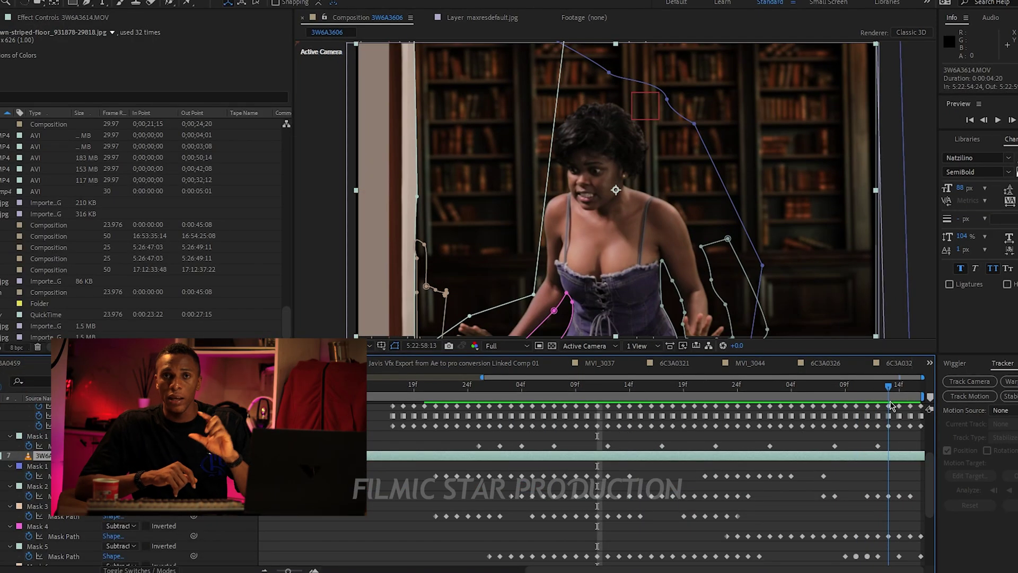
drag(896, 406, 858, 403)
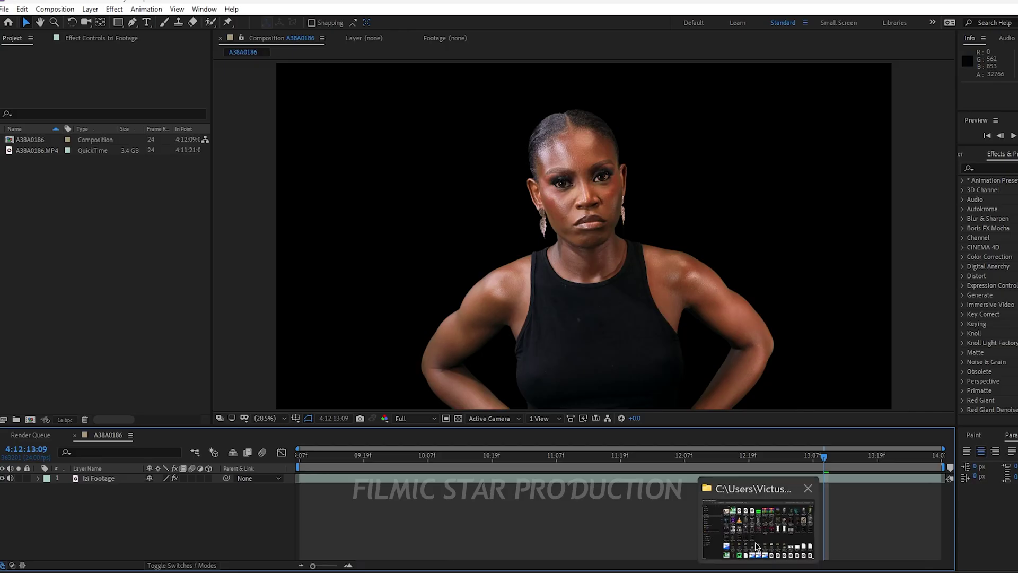
Import the ornate butterfly gate image from the Downloads folder and place it below the Izi Footage layer.
click(757, 536)
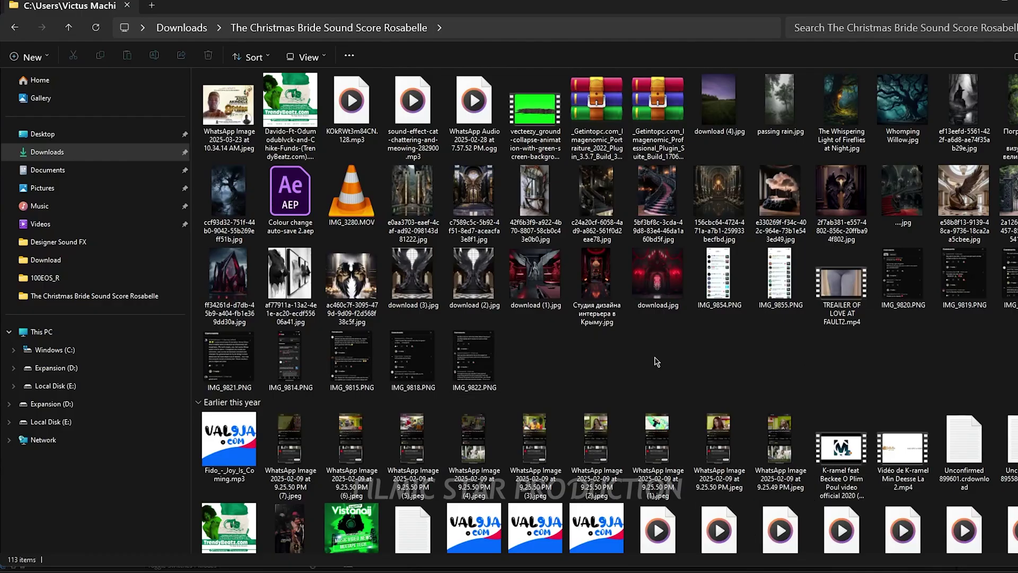
drag(470, 196, 140, 216)
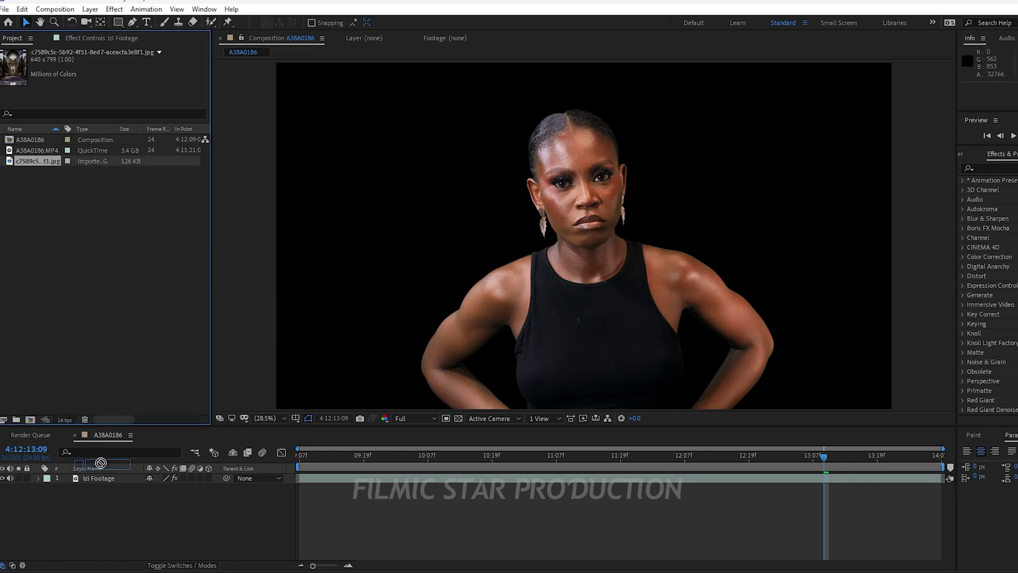
drag(100, 462, 106, 492)
Rename the newly placed image layer as Background.
right_click(92, 488)
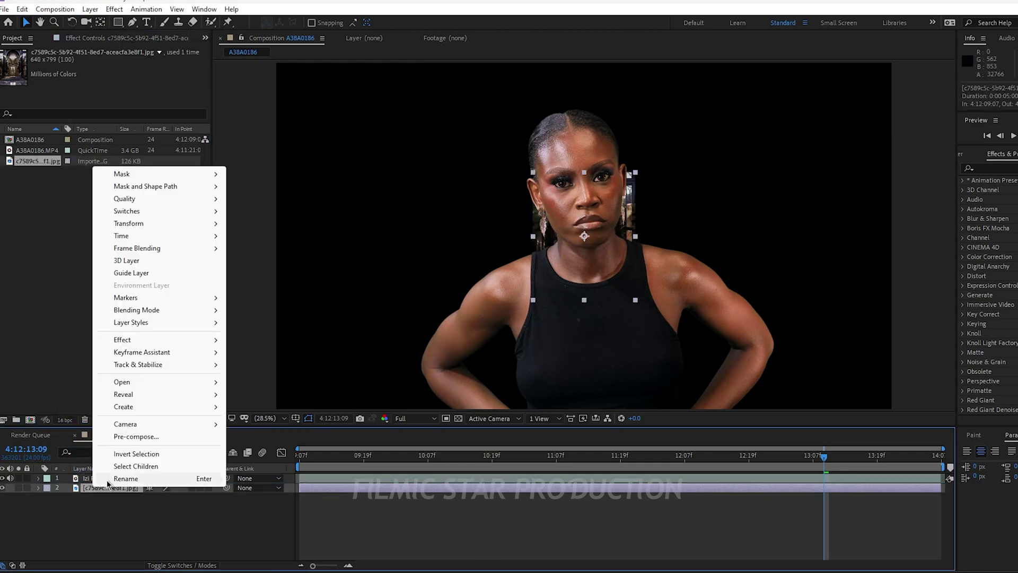
click(125, 478)
text(Ba)
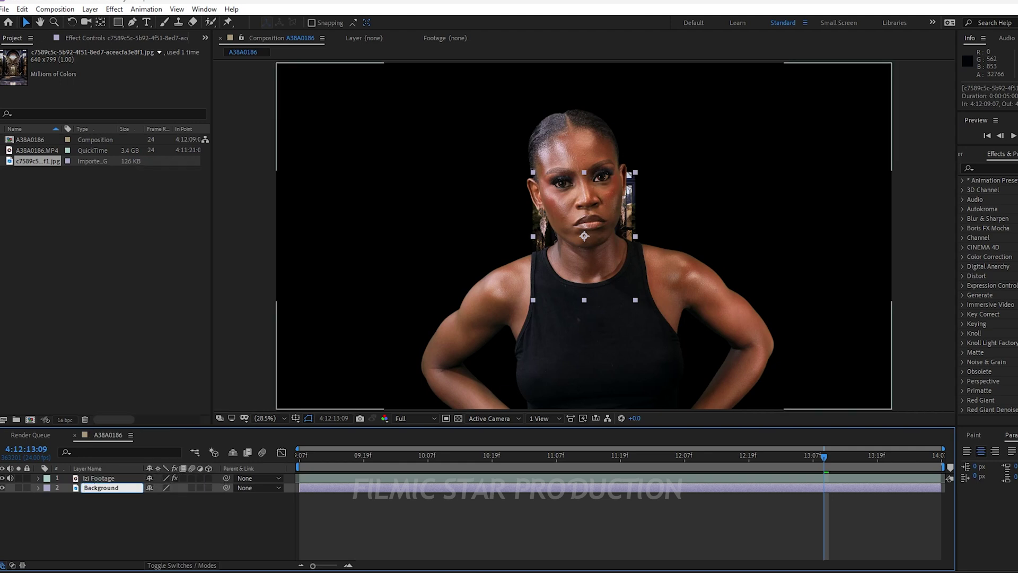
text(ckground)
click(136, 518)
Scale the Background layer to 605% to fill the frame and reveal its Position property.
click(115, 488)
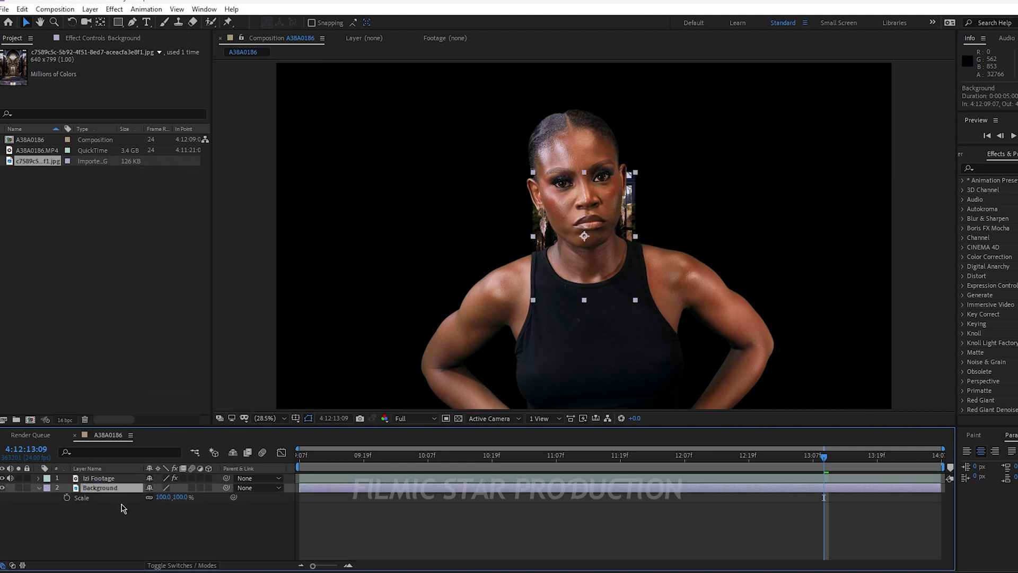
drag(176, 499, 438, 470)
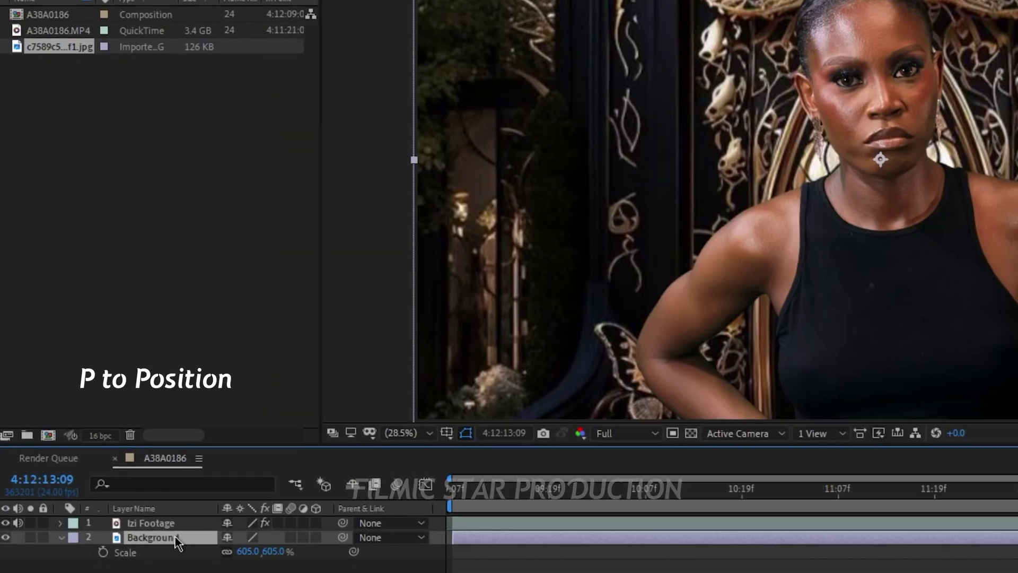
key(p)
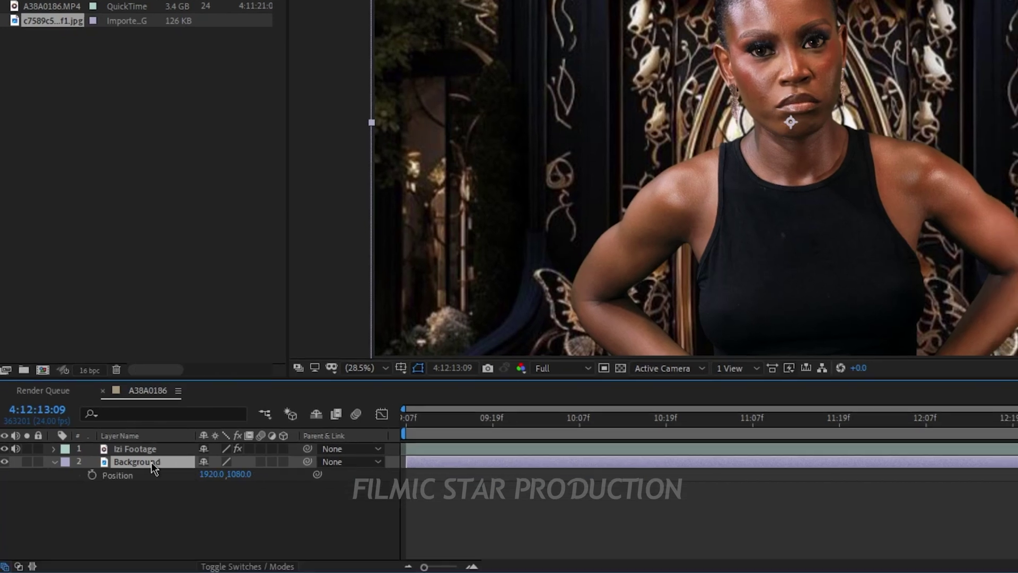
drag(236, 475, 213, 473)
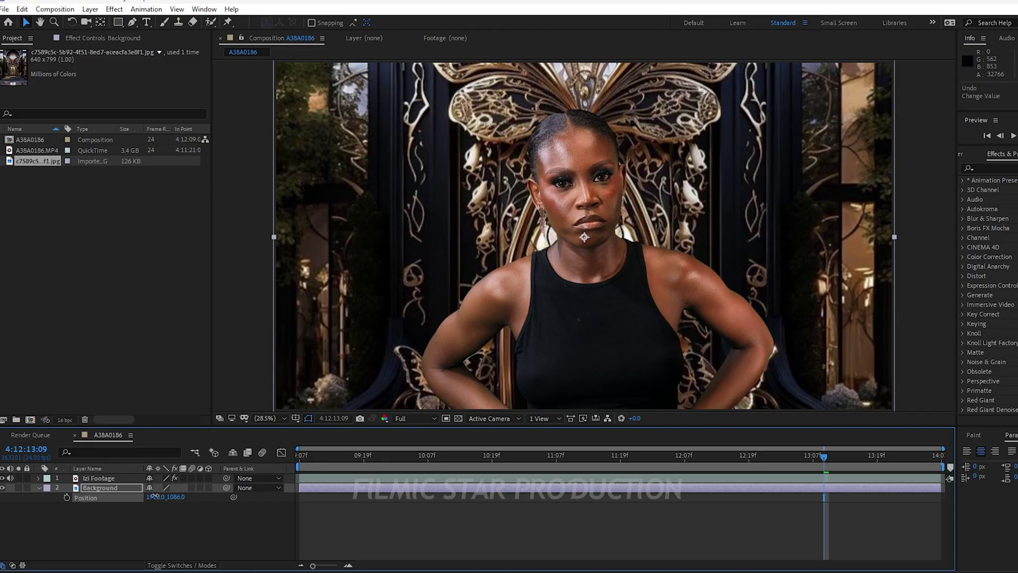
drag(154, 496, 136, 505)
key(ctrl+z)
key(ctrl+z)
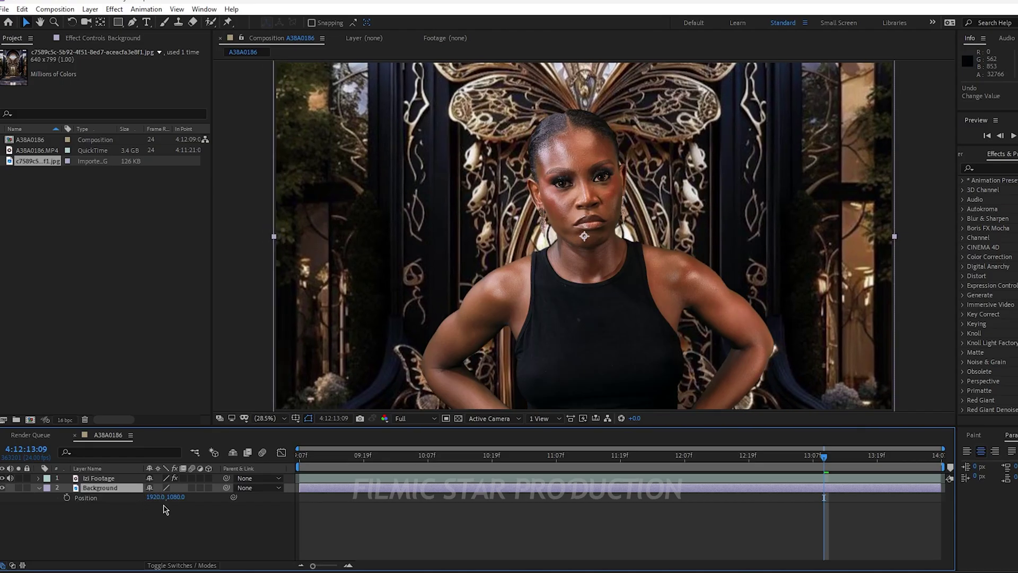
Move the Background layer vertically to position 1920, 373 so the staircase shows behind the subject.
drag(180, 500, 122, 462)
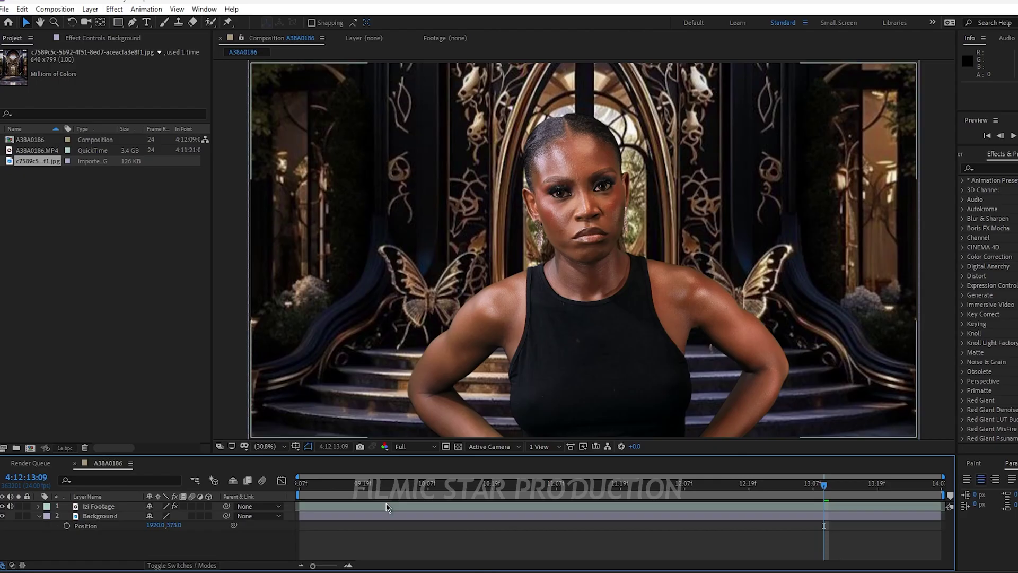
click(378, 515)
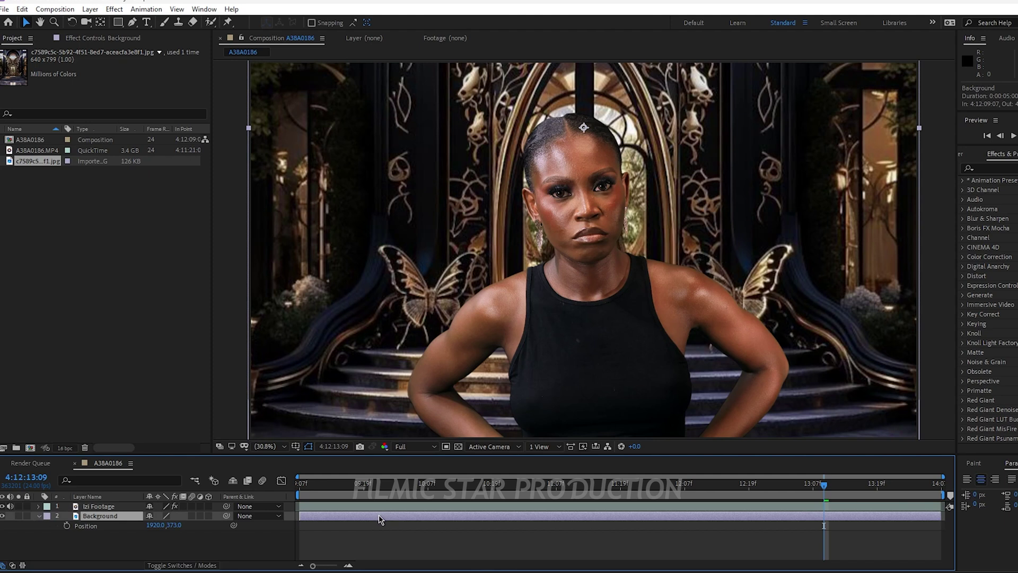
Add an adjustment layer and place it between the Izi Footage layer and the Background layer.
click(90, 9)
mouse_move(97, 24)
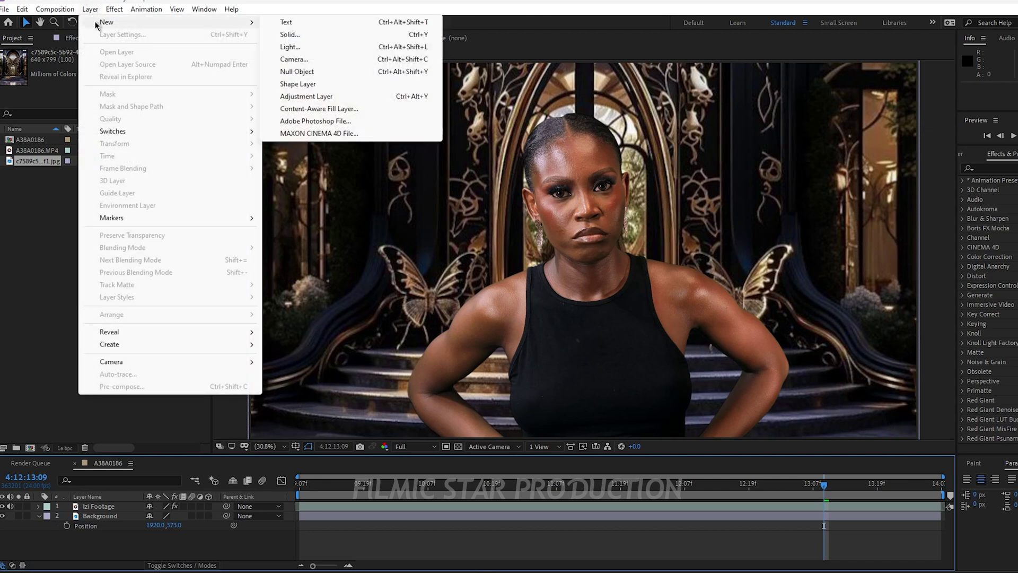
click(311, 101)
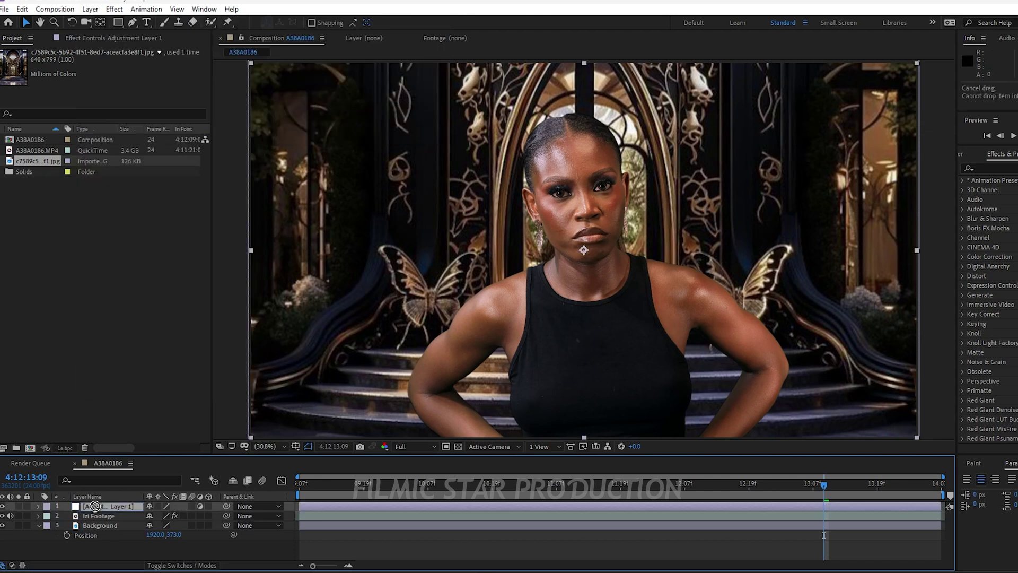
drag(96, 510, 97, 524)
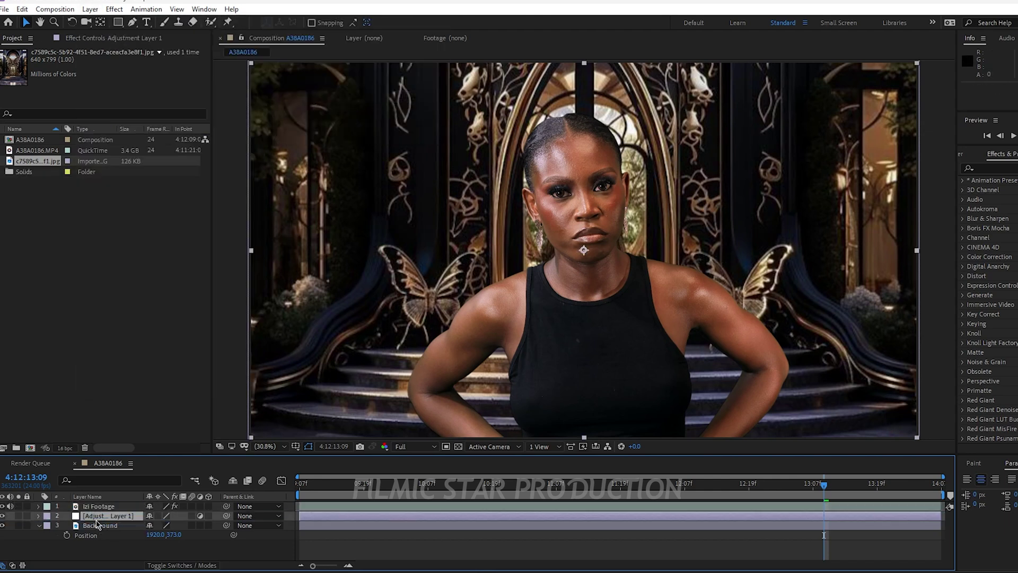
Apply Camera Lens Blur to the adjustment layer with a blur radius of 17 and an Octagon iris shape.
click(114, 10)
mouse_move(254, 109)
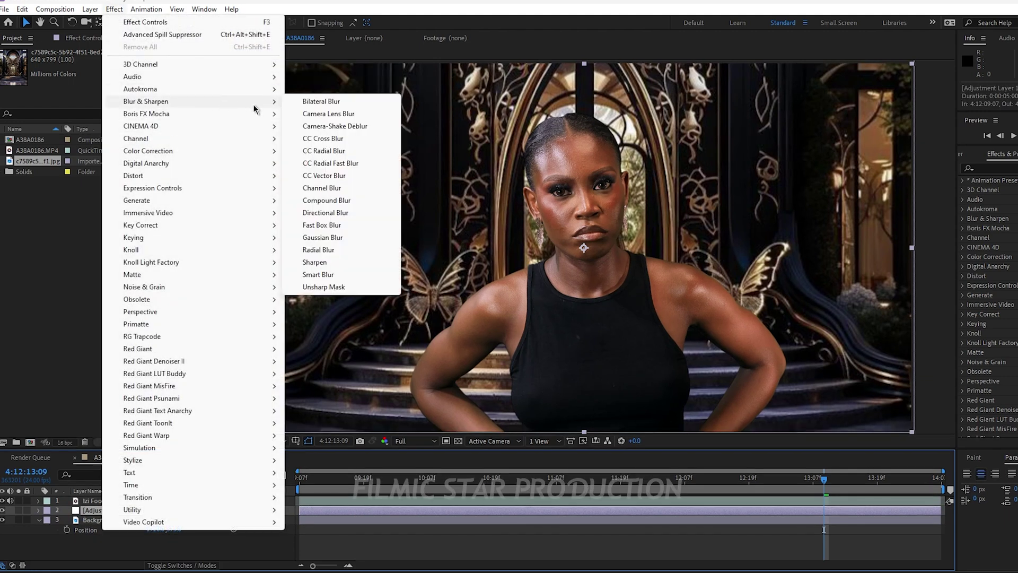
click(323, 114)
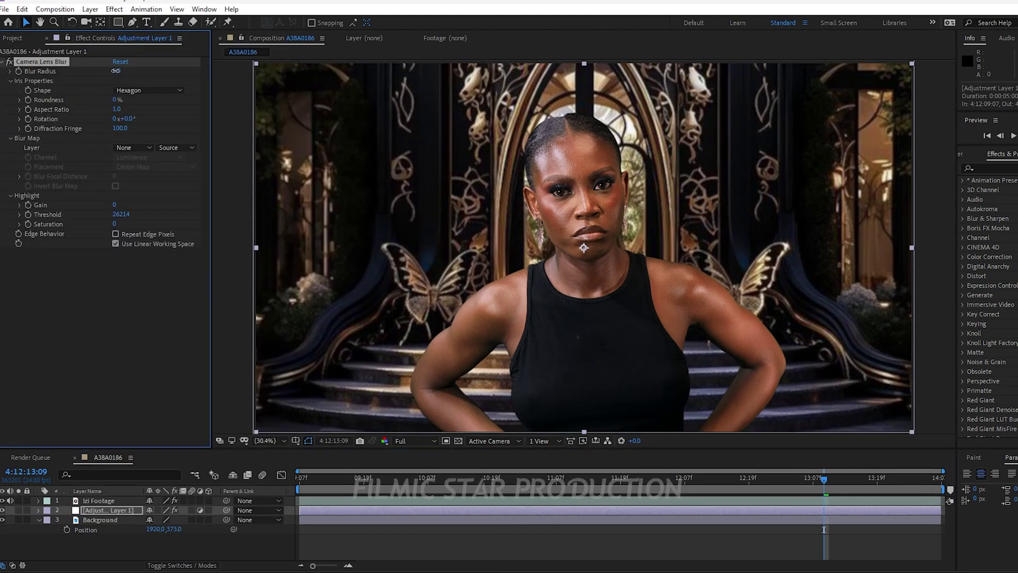
click(149, 90)
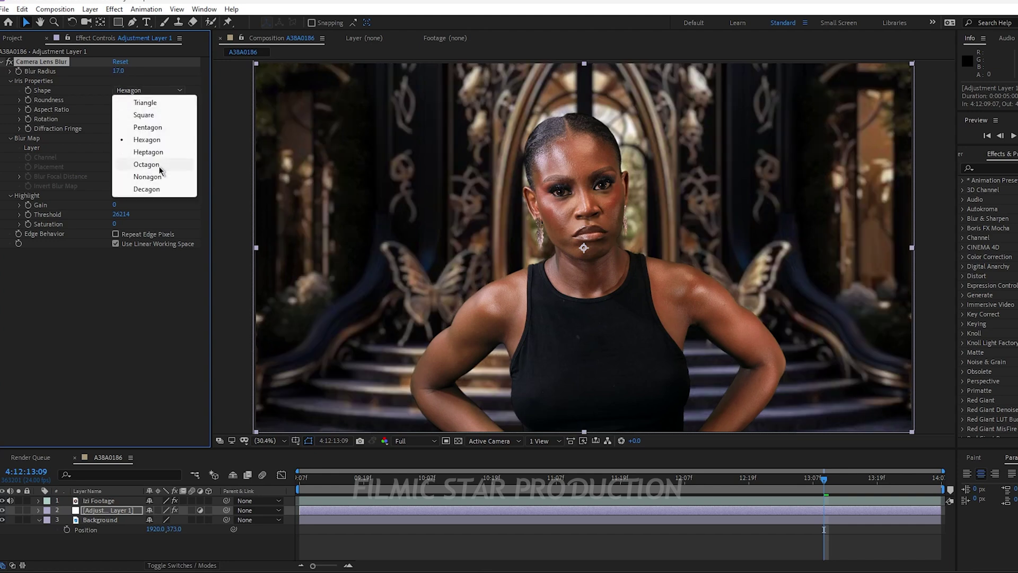
click(146, 164)
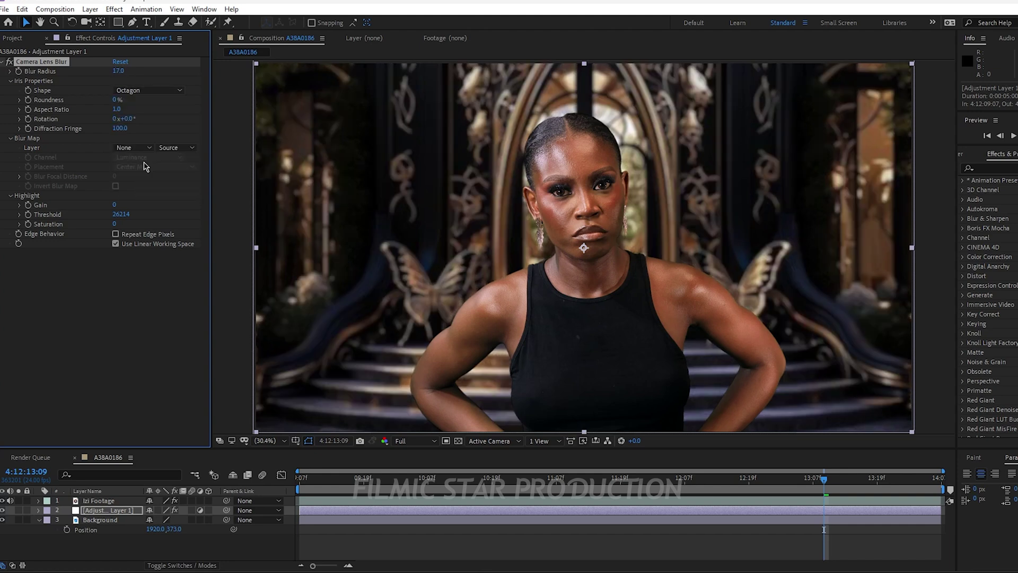
Try a stronger Camera Lens Blur on the adjustment layer, undo it and set the blur radius to 18.
drag(116, 76, 175, 90)
key(ctrl+z)
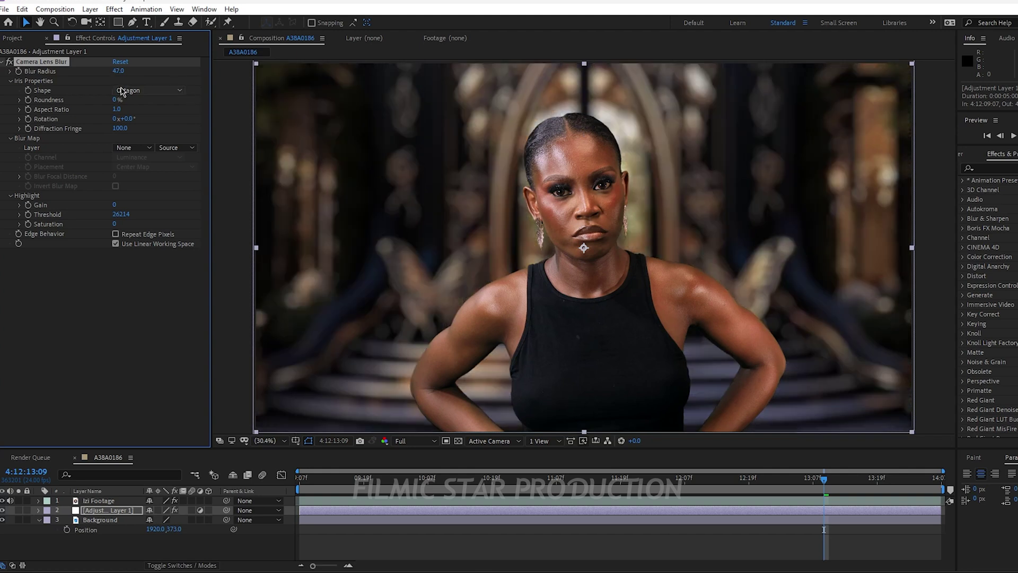
drag(117, 71, 122, 72)
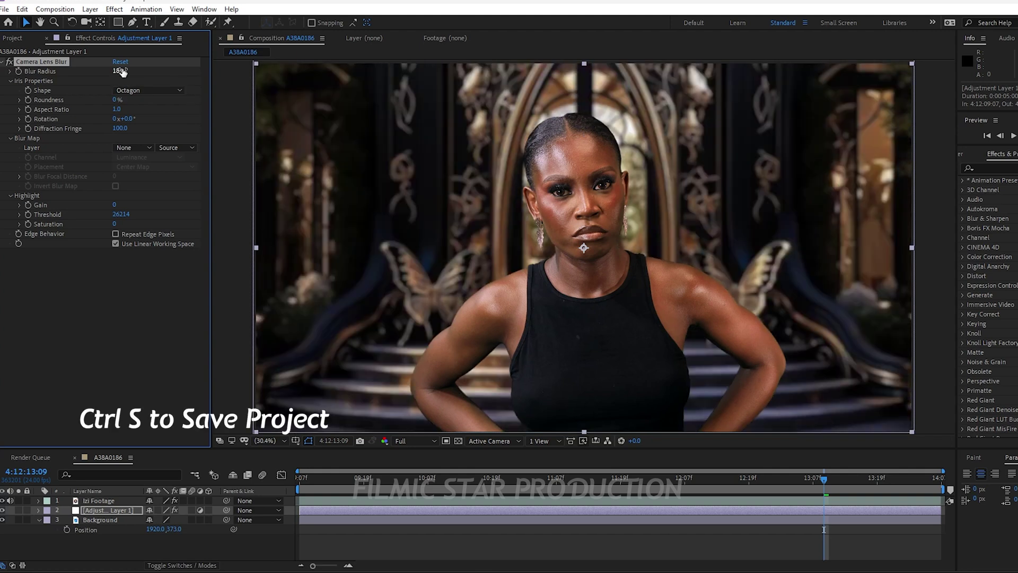
Save the project as Tutorial May 1st.aep in the 2025 folder.
key(ctrl+s)
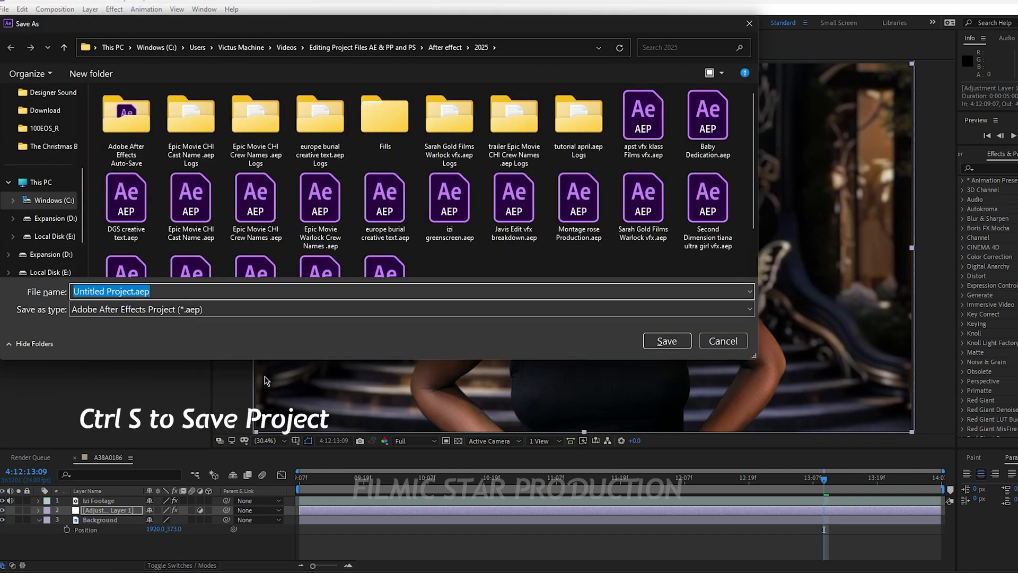
text(Tutorial May 1st)
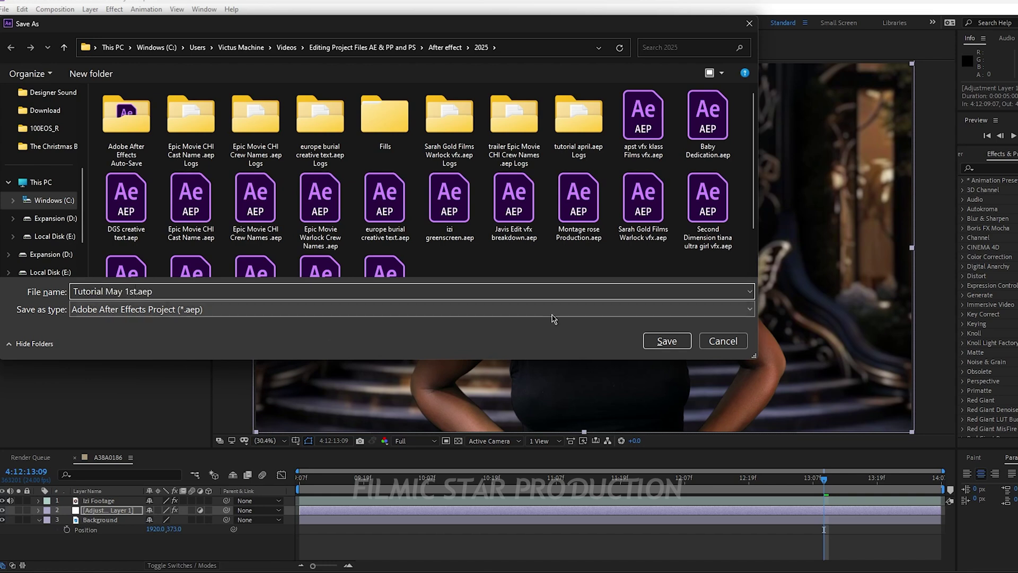
click(665, 341)
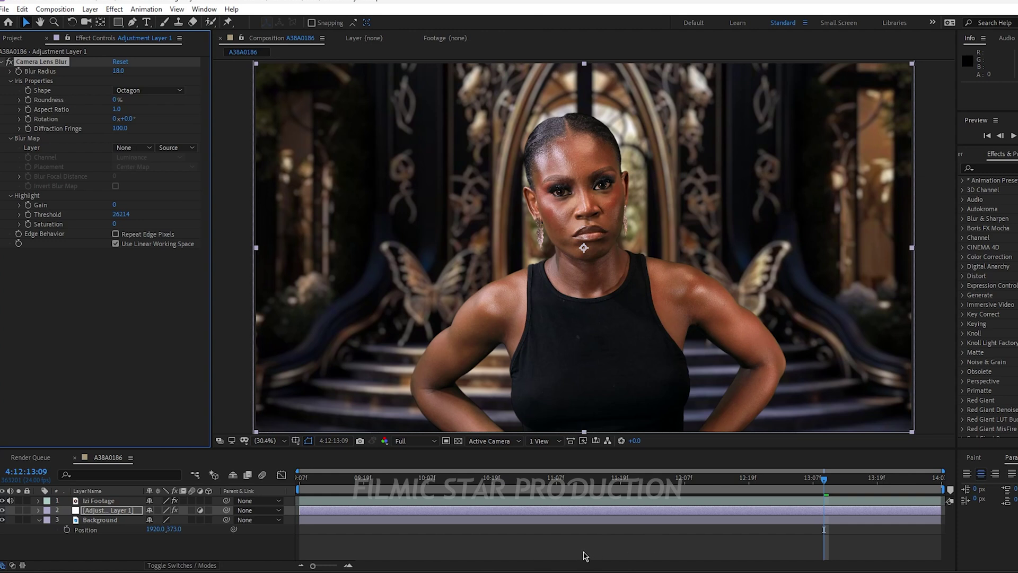
Add the A38A0186 composition to the render queue and set its output format to QuickTime with resizing turned off.
drag(523, 449, 523, 428)
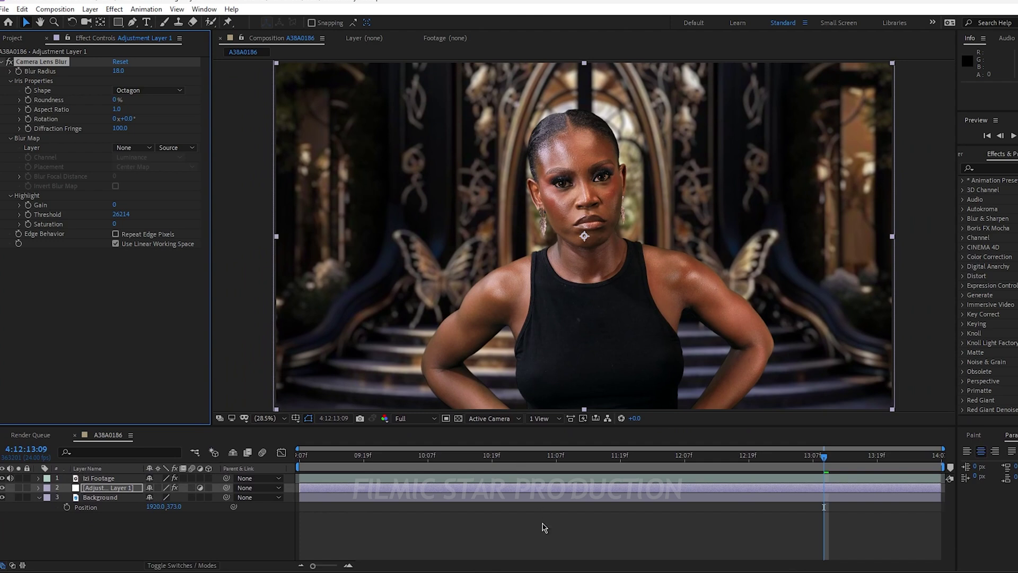
key(ctrl+m)
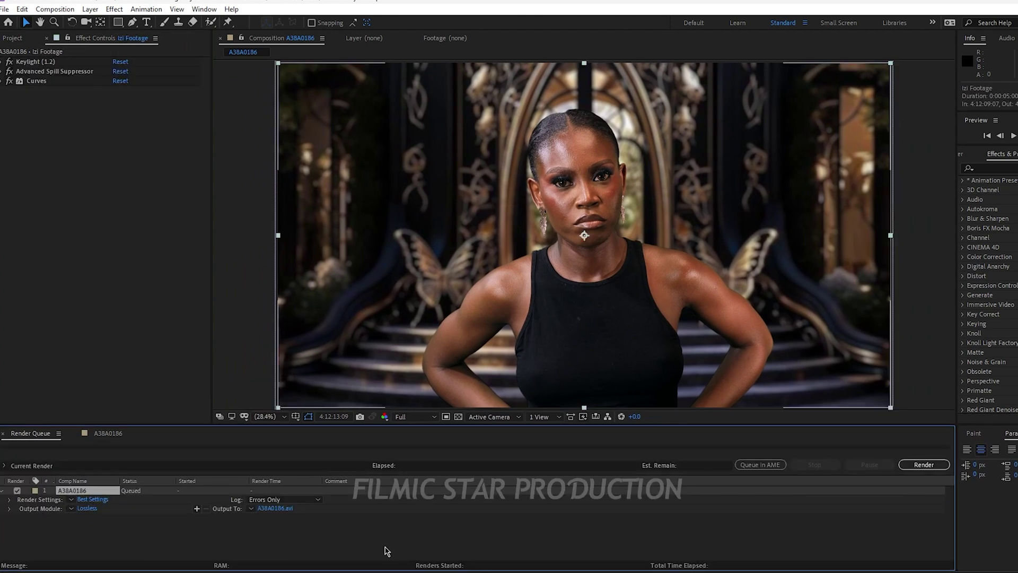
click(91, 509)
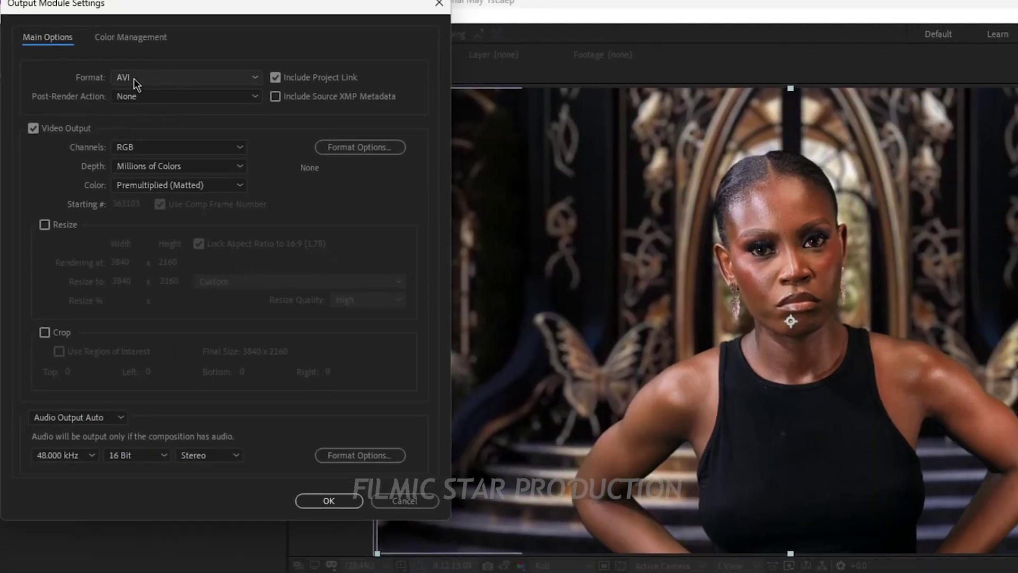
click(134, 79)
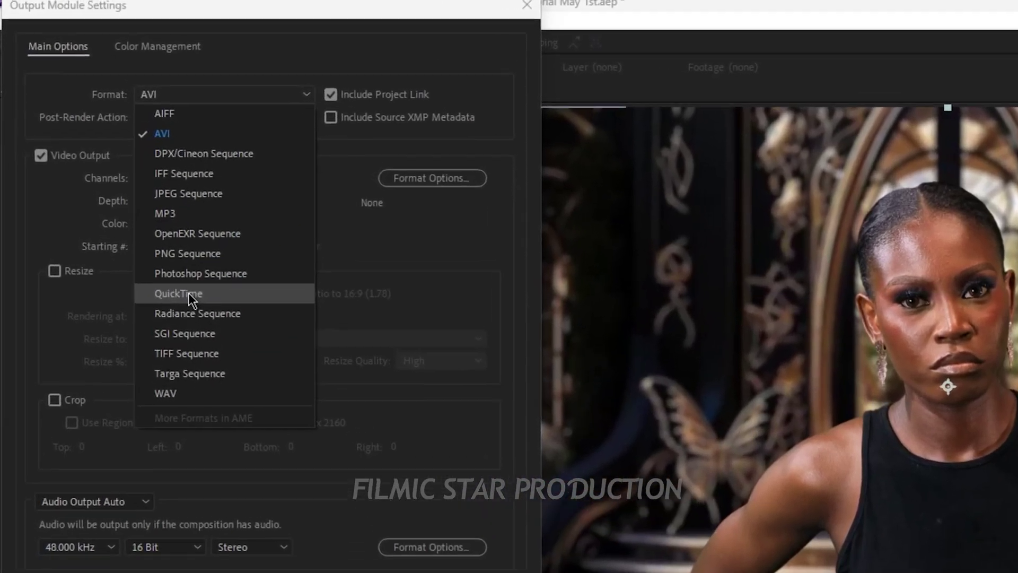
click(178, 293)
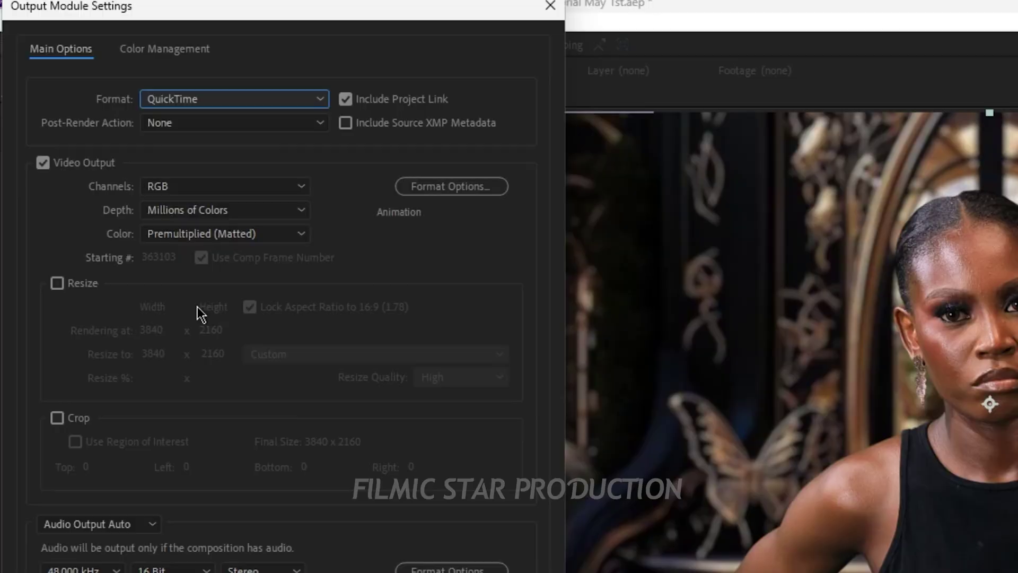
click(54, 271)
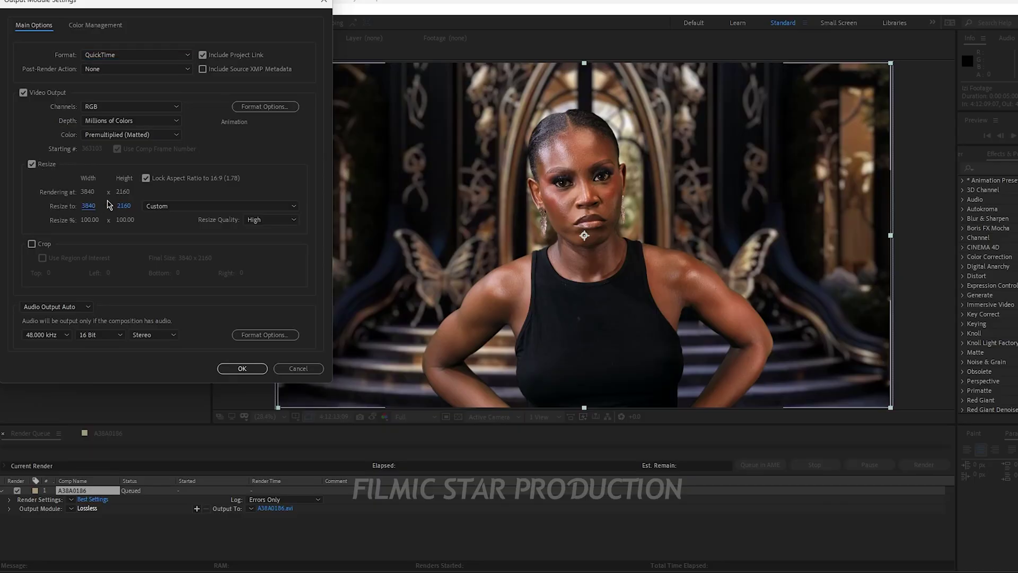
click(32, 164)
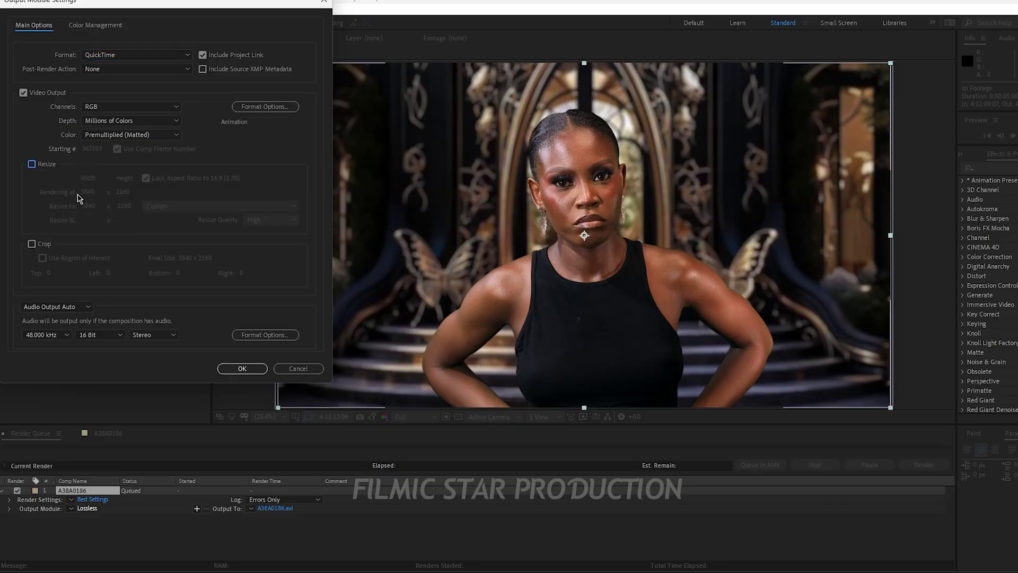
click(242, 369)
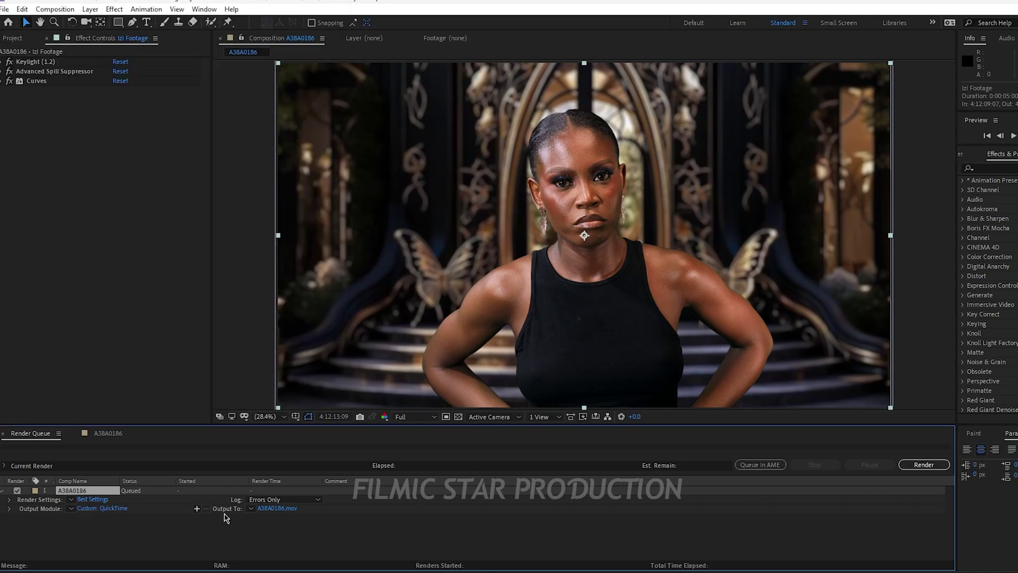
Set the render output to A38A0186.mov in the tutorial folder and start the render.
click(274, 509)
scroll(63, 218, up, 3)
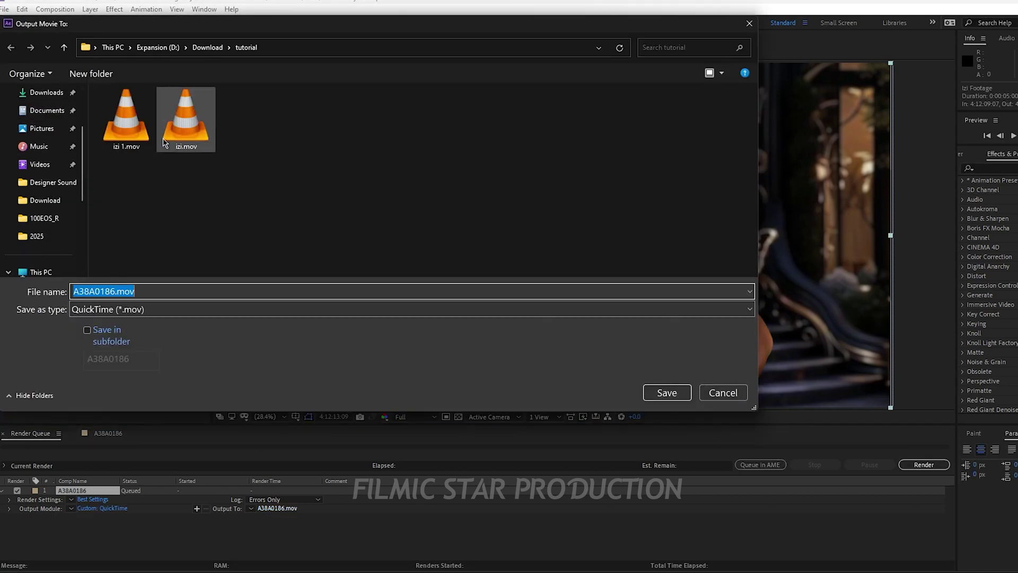
click(666, 393)
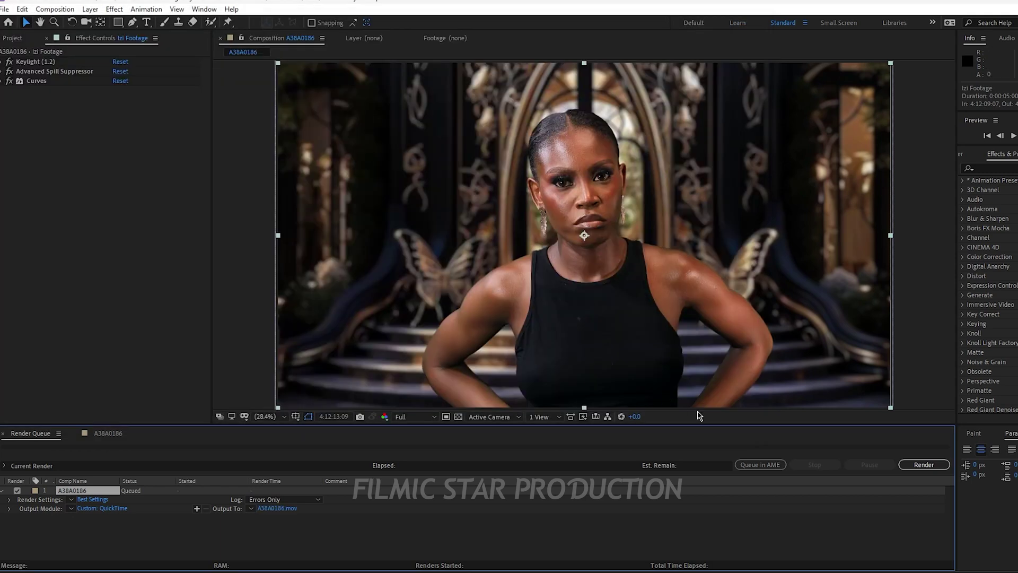
click(924, 464)
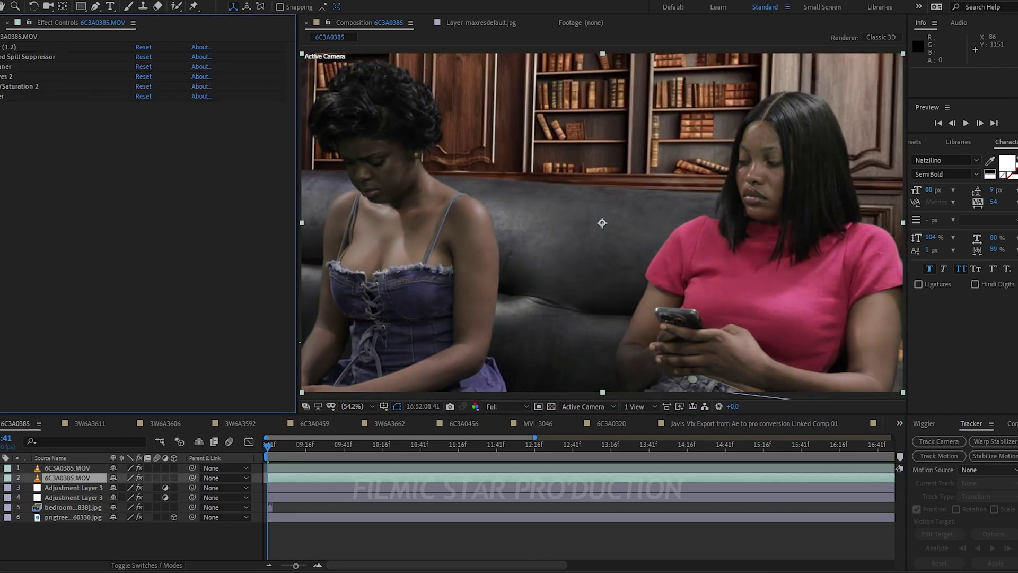
Apply Hue/Saturation to the Background layer with Master Saturation 38 and Master Hue -31° for a red tint.
click(73, 517)
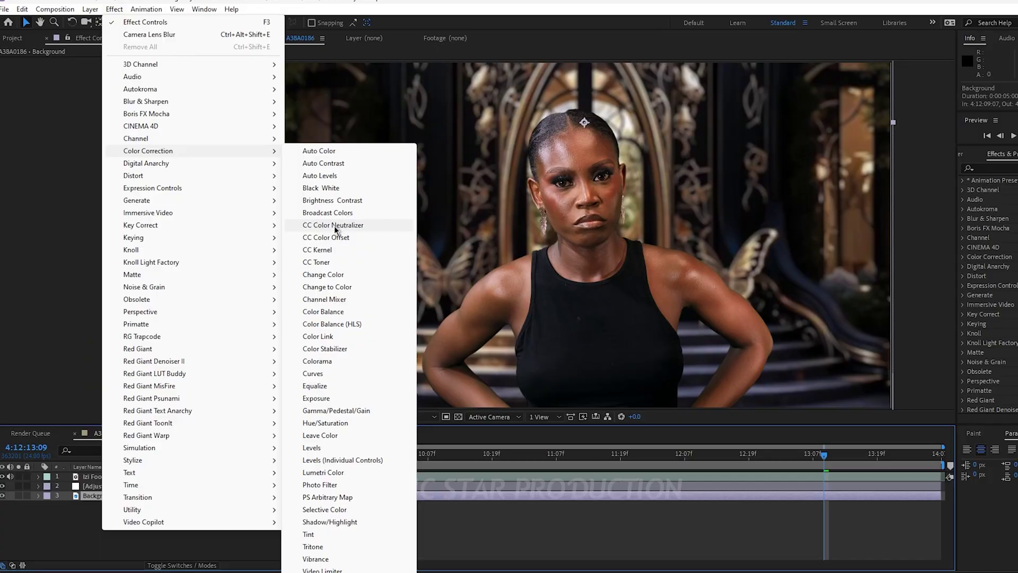
click(316, 426)
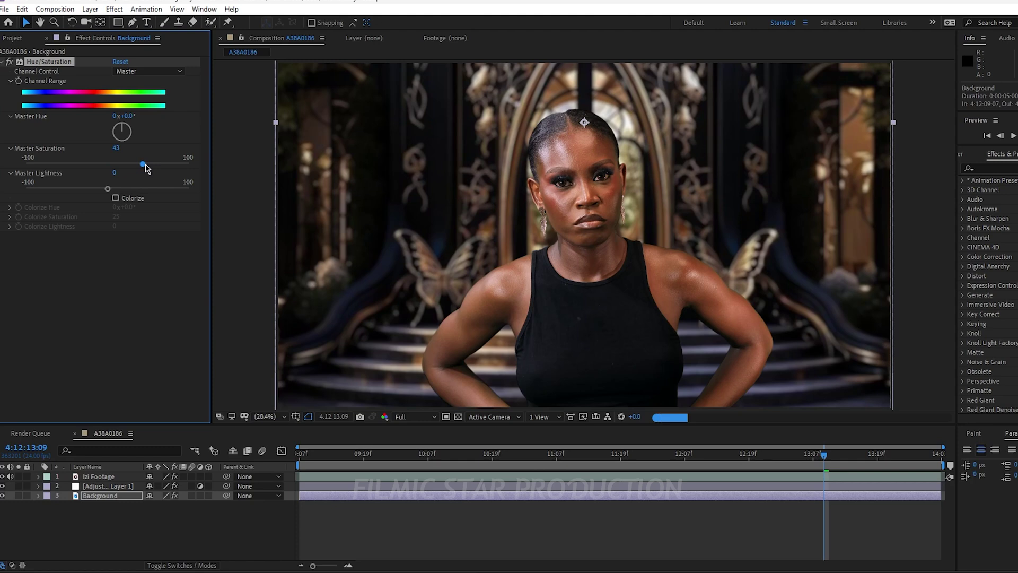
drag(146, 168, 138, 167)
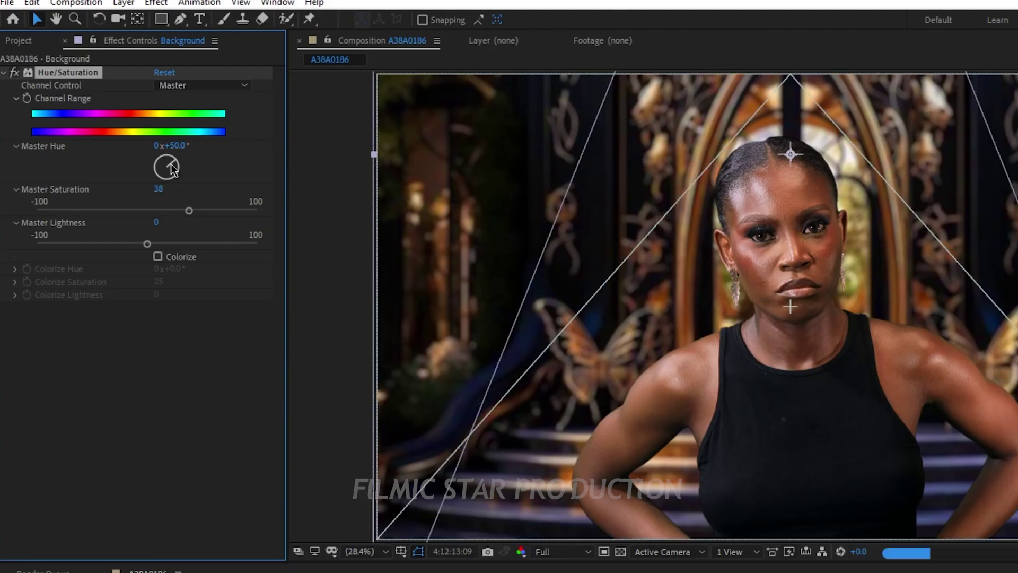
drag(120, 126, 117, 124)
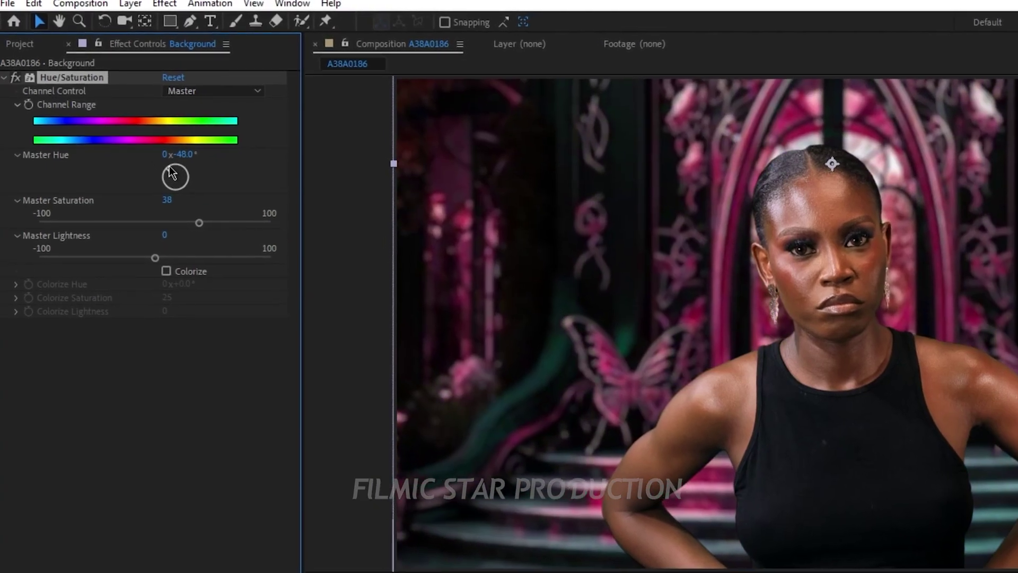
drag(169, 172, 175, 170)
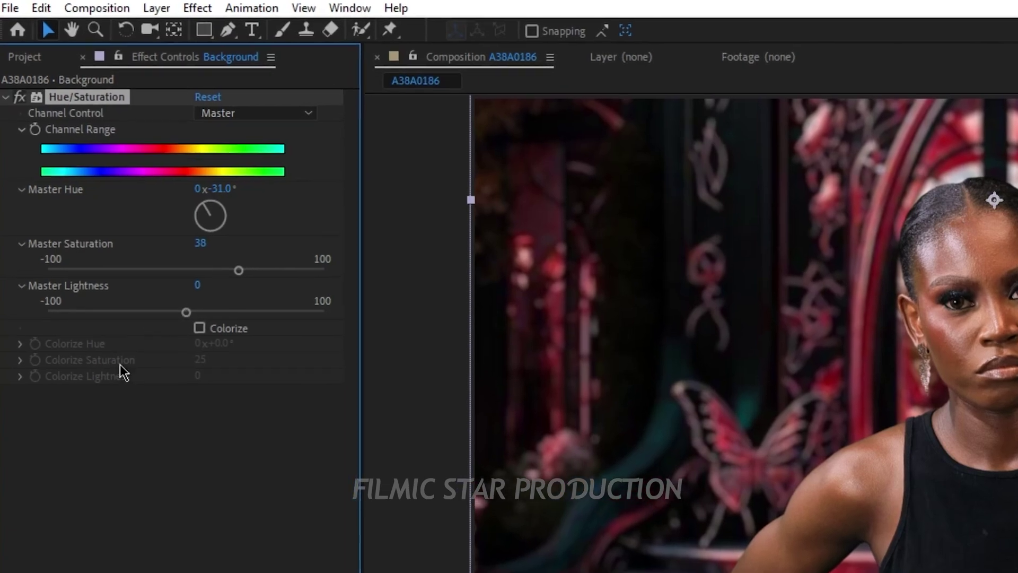
Try different Master Saturation and Master Hue values in the Izi Footage layer's Hue/Saturation effect, including a saturation of -100.
drag(176, 294, 114, 295)
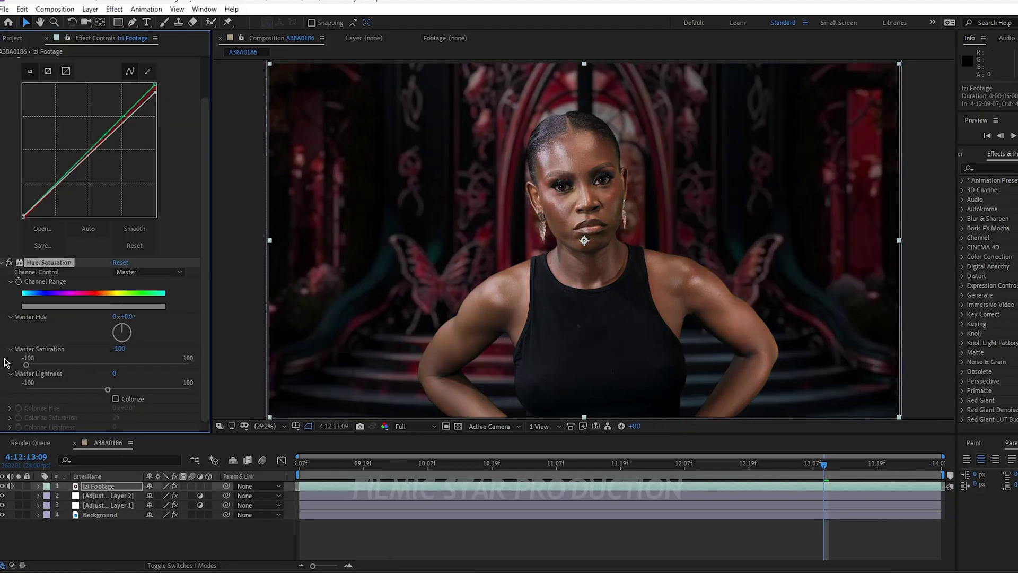
drag(80, 370, 106, 380)
drag(122, 329, 118, 329)
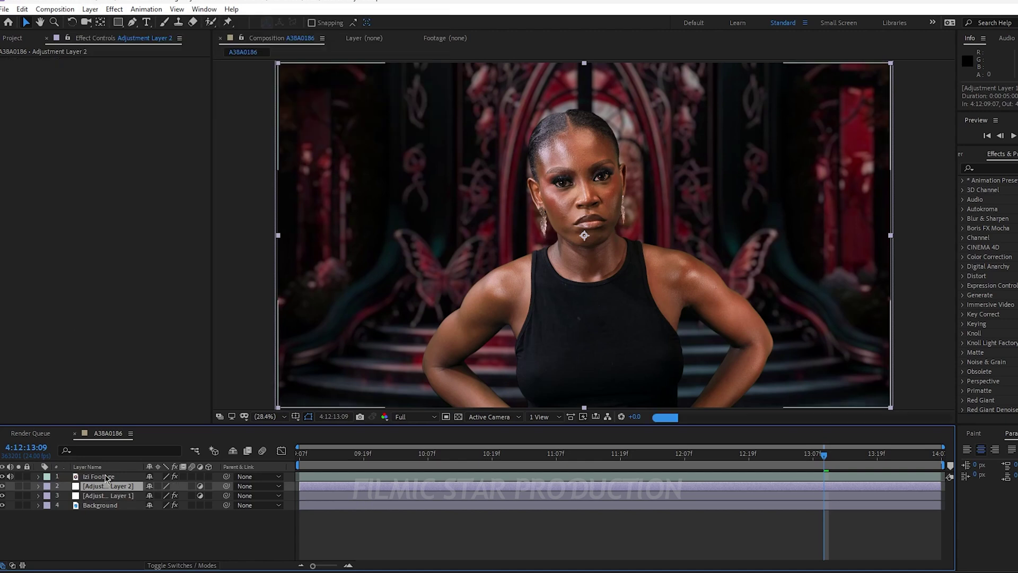
Darken the background with a lowered RGB curve on Adjustment Layer 2 and draw a shape mask on that layer.
click(114, 9)
click(318, 366)
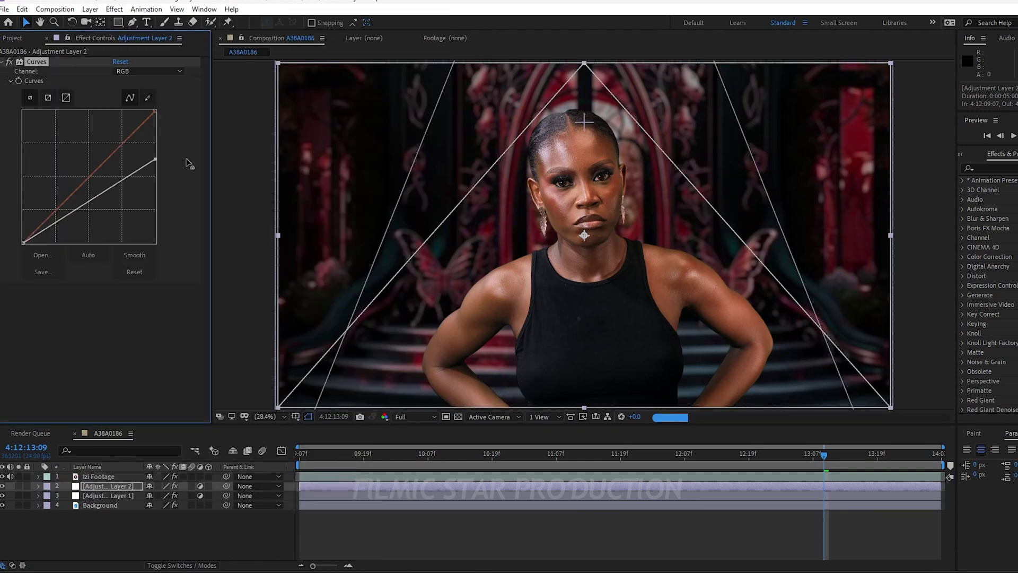
click(271, 416)
click(262, 276)
key(q)
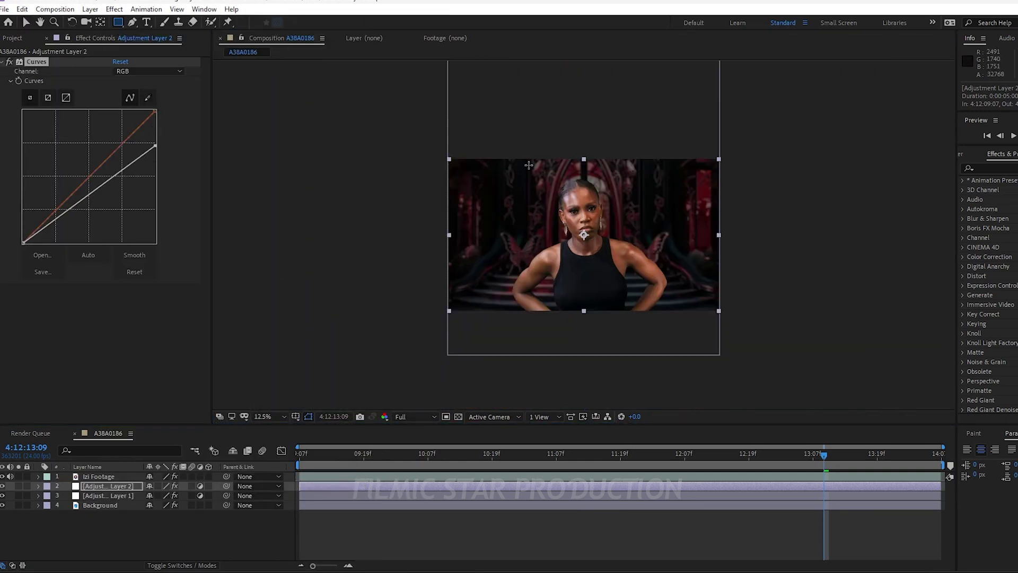
drag(584, 110, 732, 400)
click(271, 416)
click(281, 228)
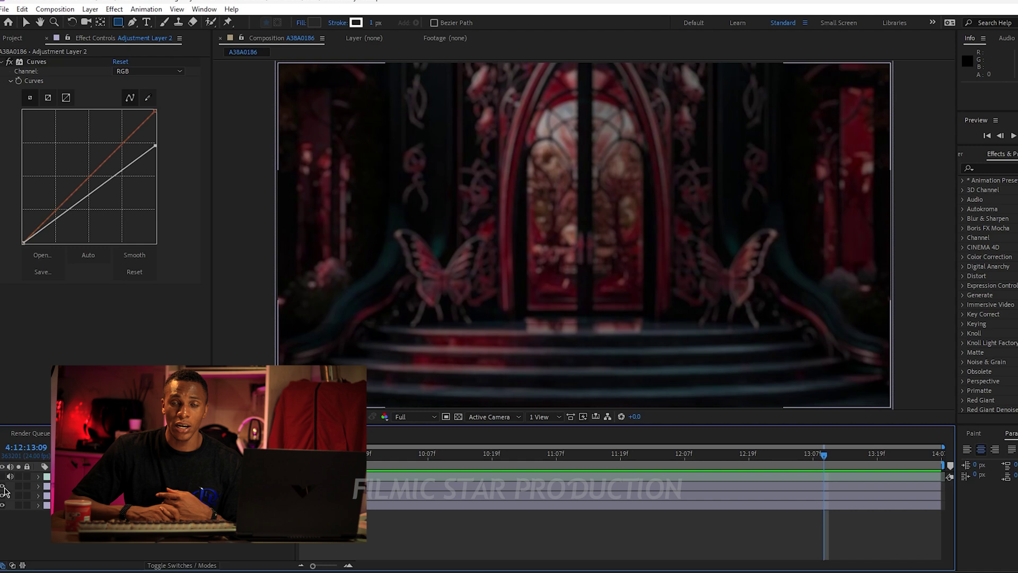
Toggle the visibility of the darkening adjustment layer to compare the background with and without it.
click(4, 490)
click(493, 488)
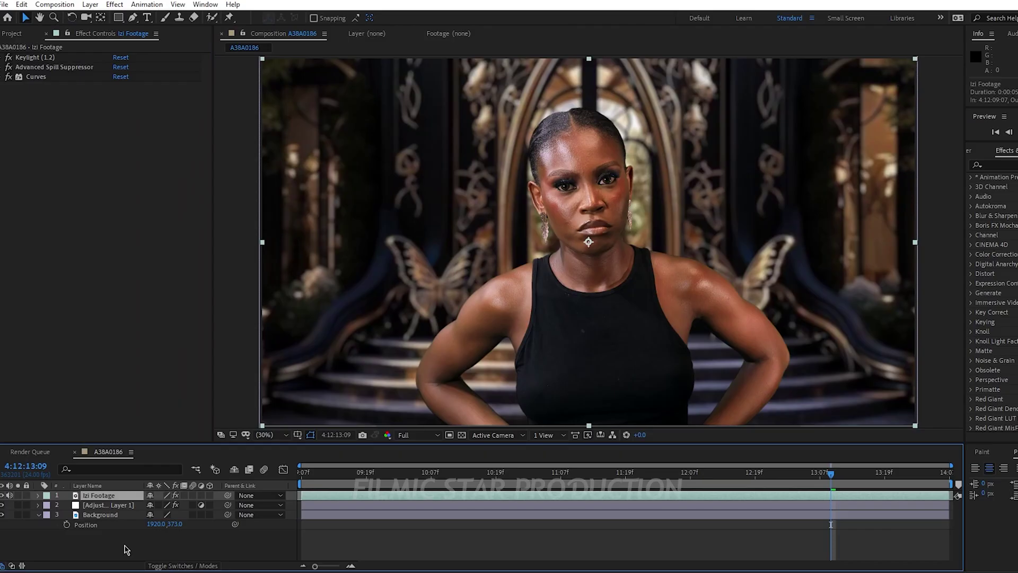
Delete the adjustment layer and the Background layer, leaving only Izi Footage, and return to the start of the composition.
drag(123, 545, 93, 511)
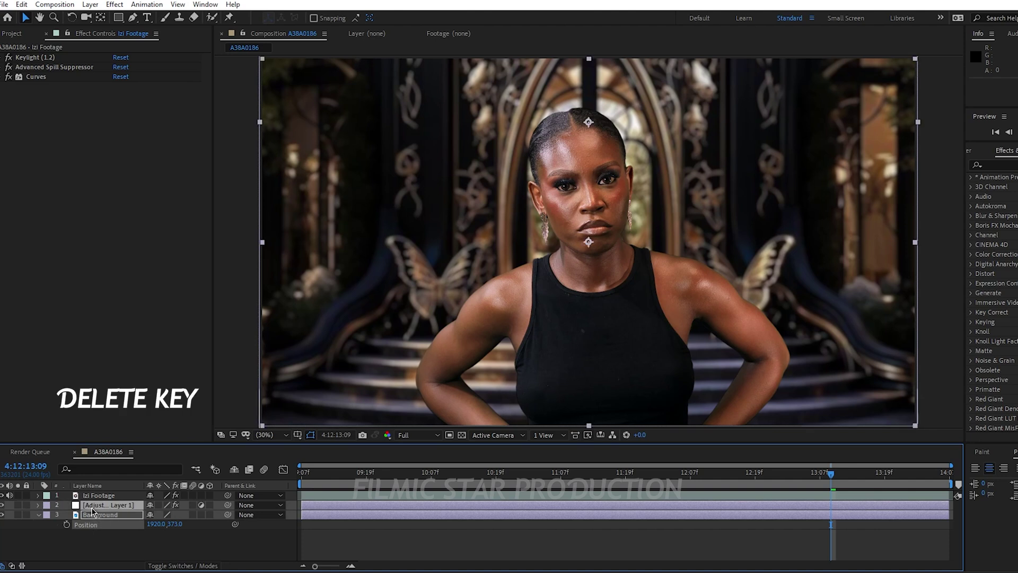
key(Delete)
key(Home)
Create a 3840 x 2160 px orange solid and place it beneath the Izi Footage layer.
click(91, 4)
mouse_move(143, 21)
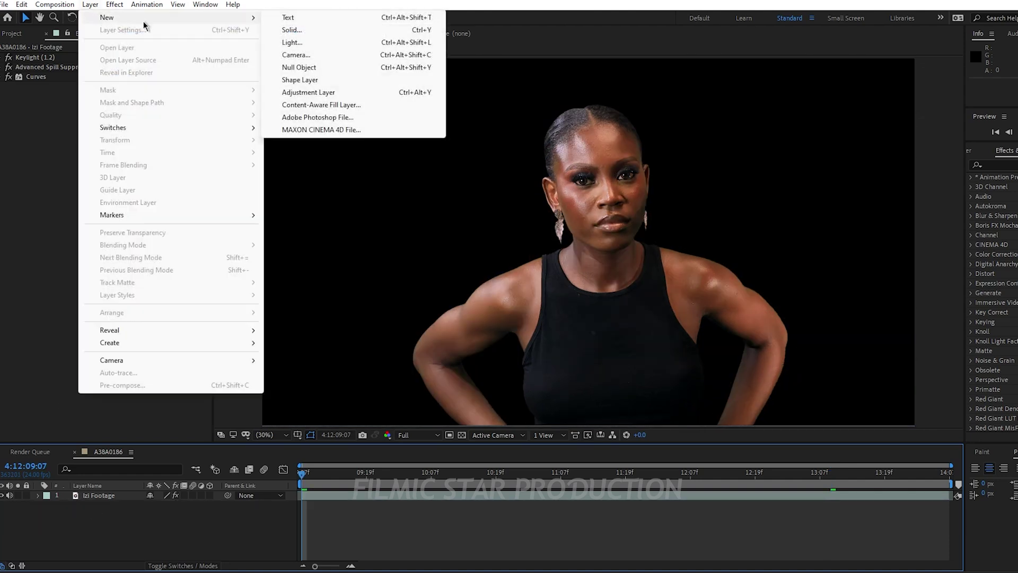
click(292, 30)
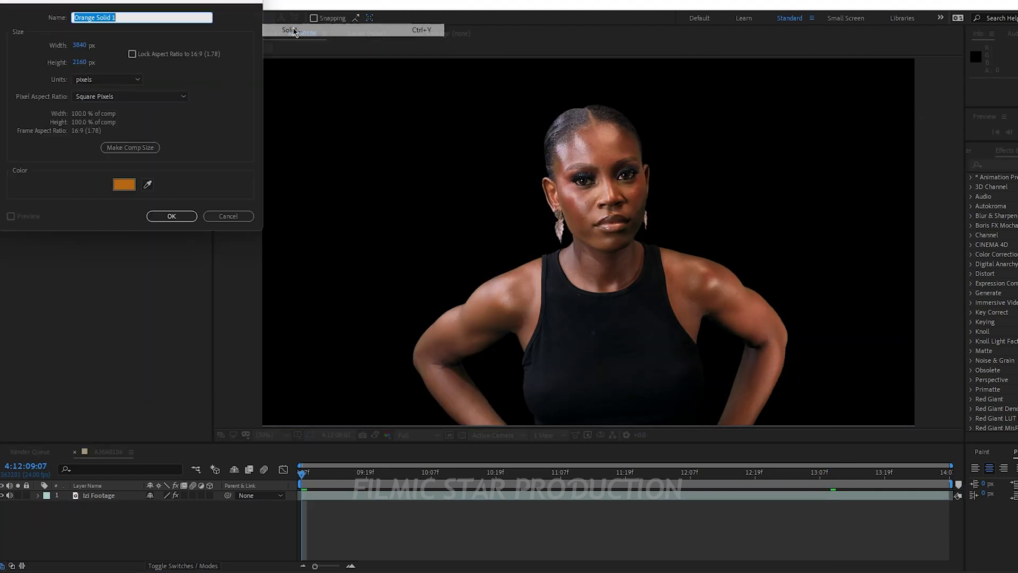
click(176, 218)
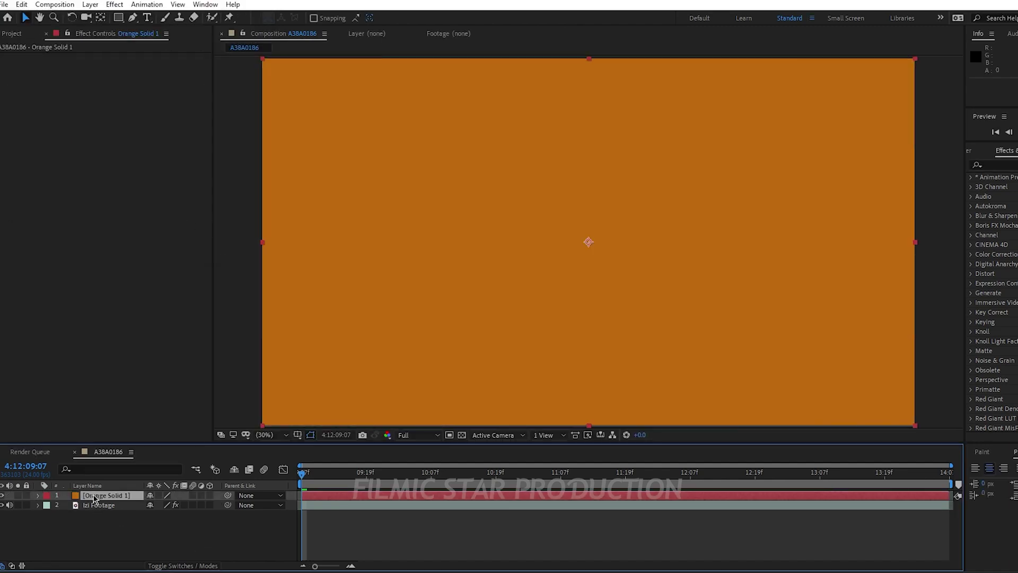
key(ctrl+[)
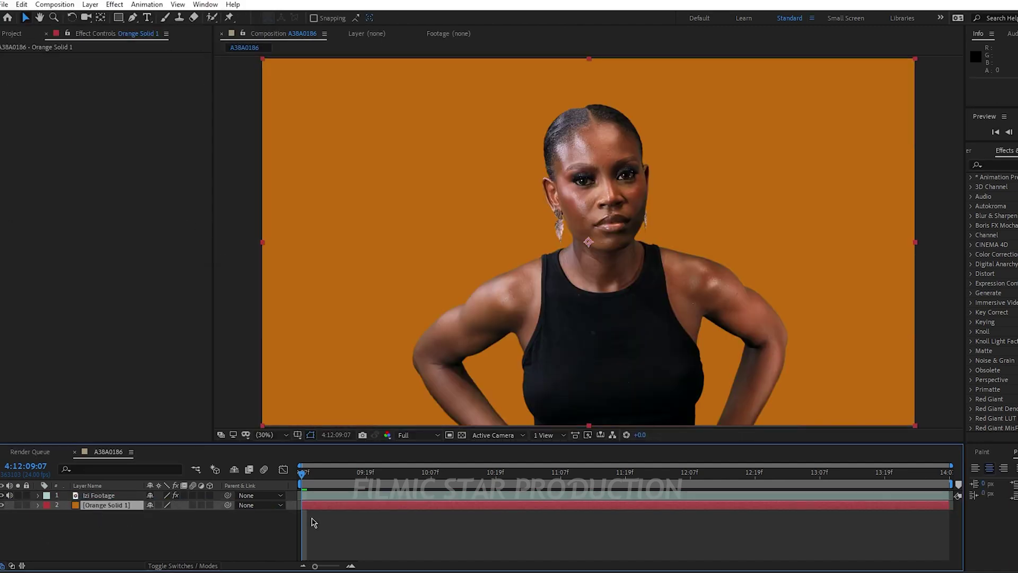
Apply a Gradient Ramp to the orange solid as a Radial Ramp with a teal start color and a black end color.
click(114, 4)
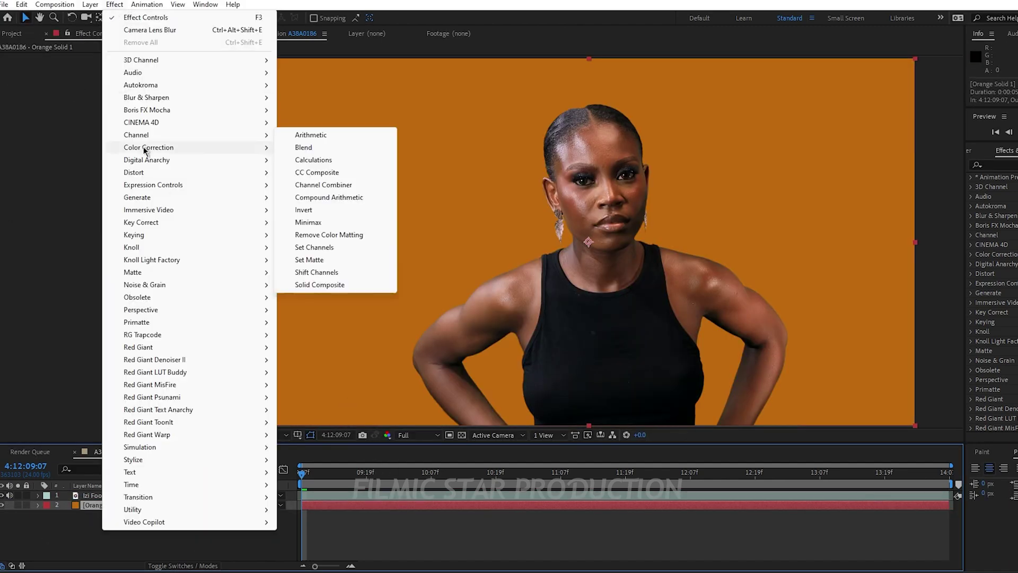
mouse_move(148, 198)
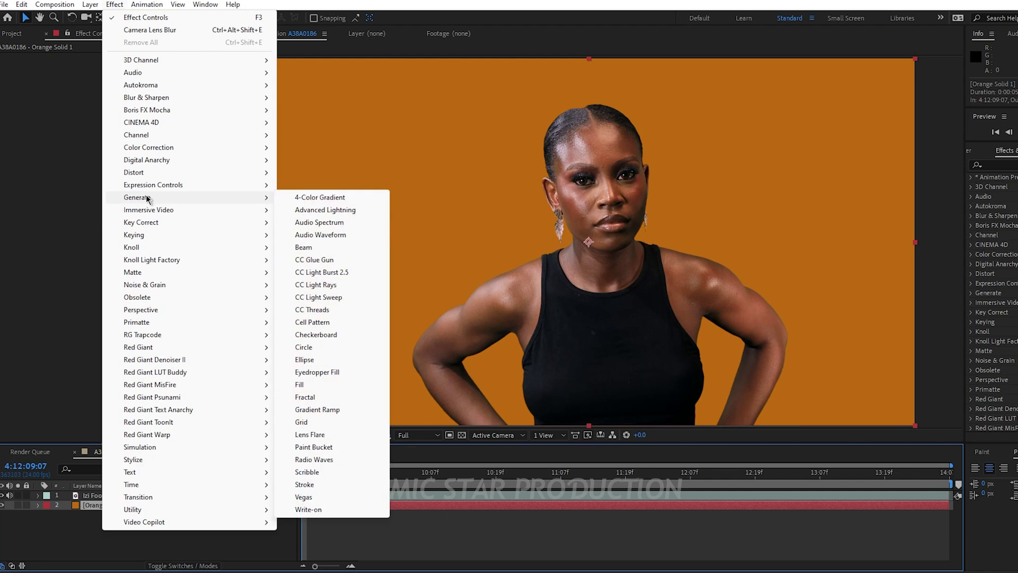
click(312, 409)
drag(329, 311, 897, 404)
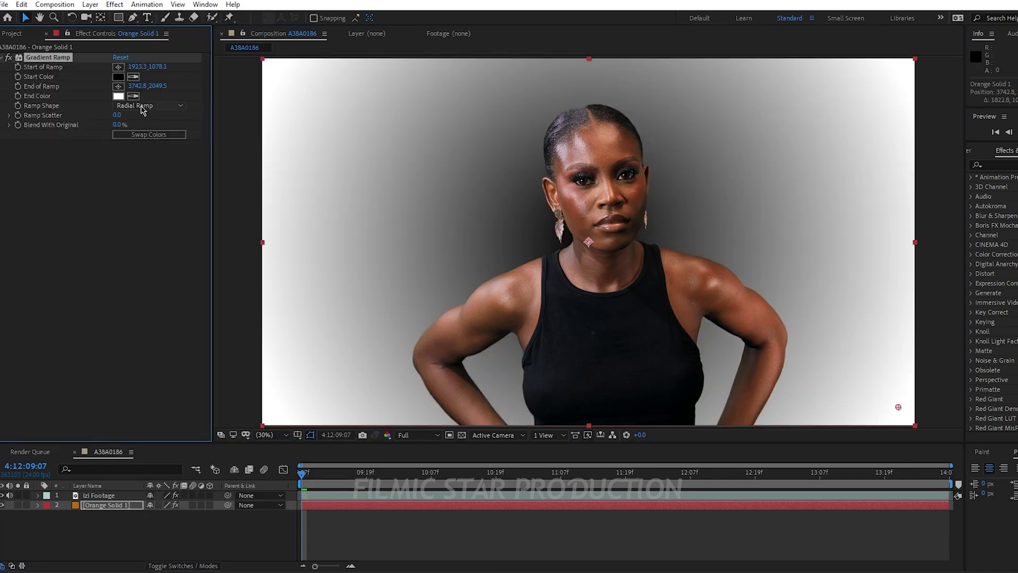
click(171, 73)
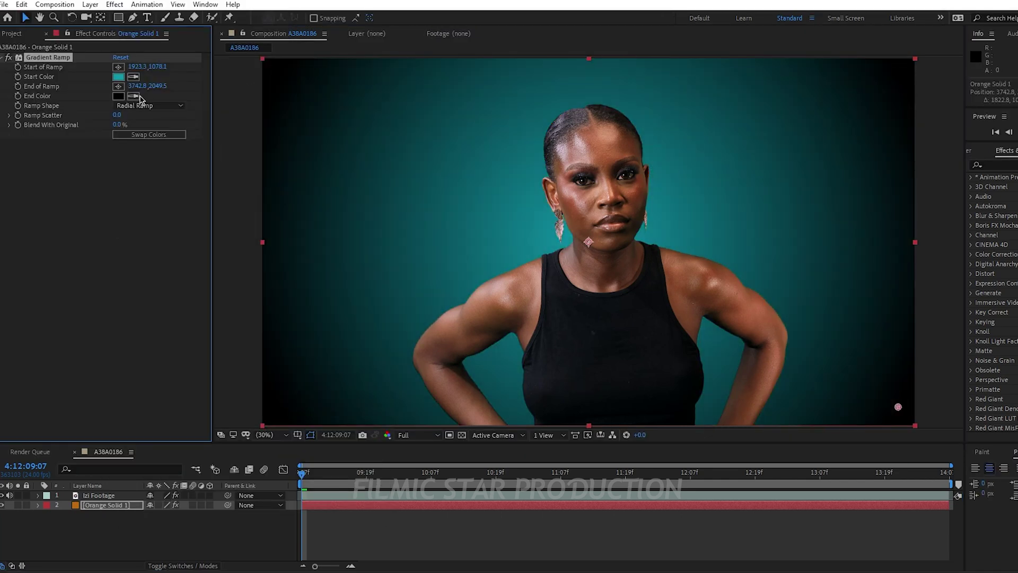
click(136, 101)
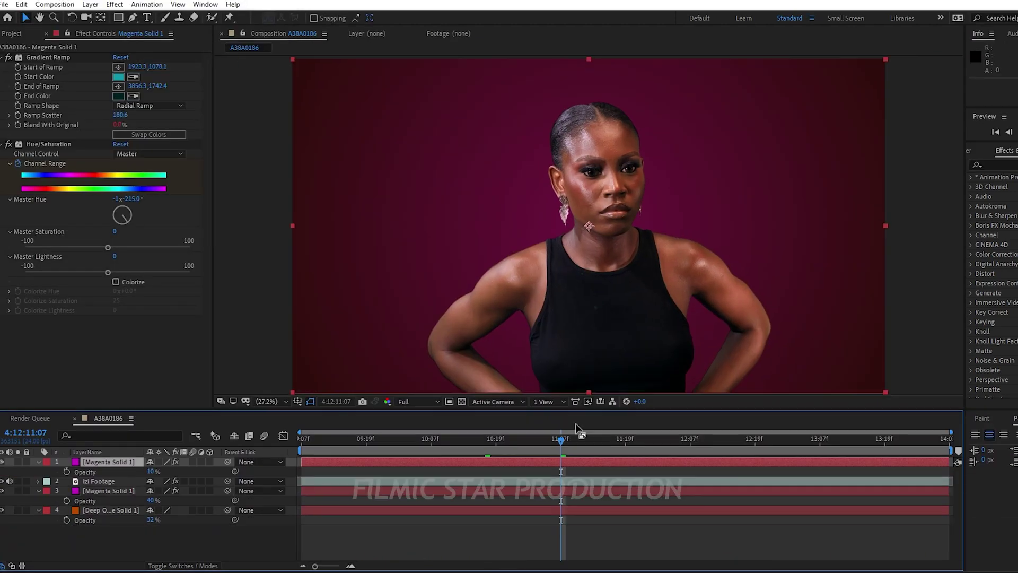
Add a black solid at 40% opacity beneath the Izi Footage layer and shape it with the Ellipse tool.
click(118, 19)
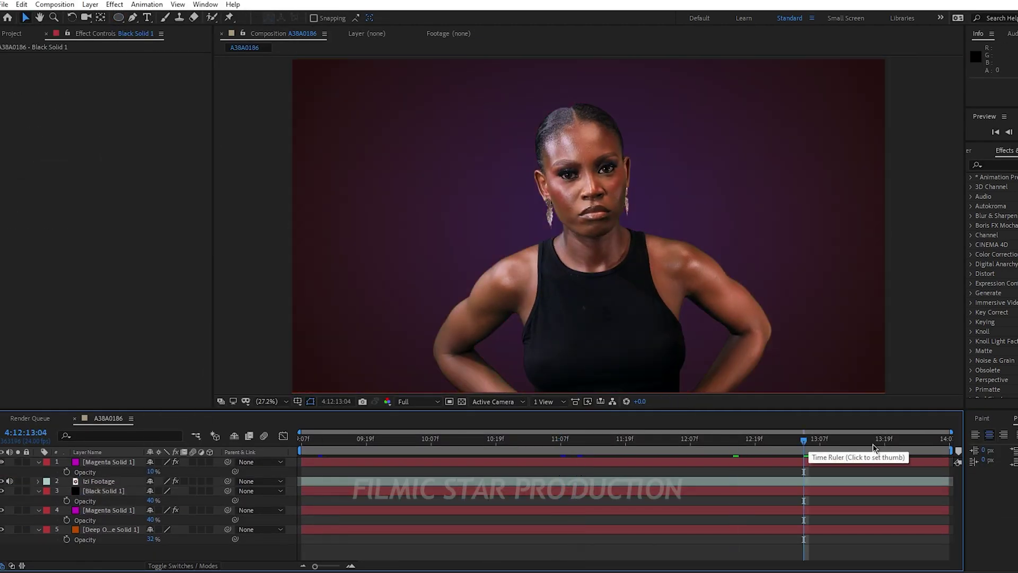
click(400, 448)
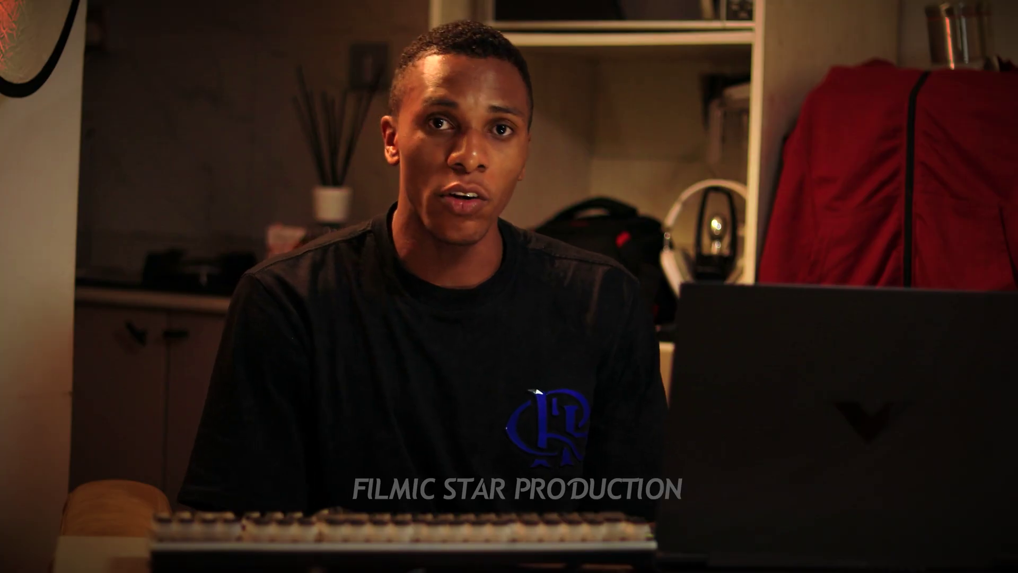